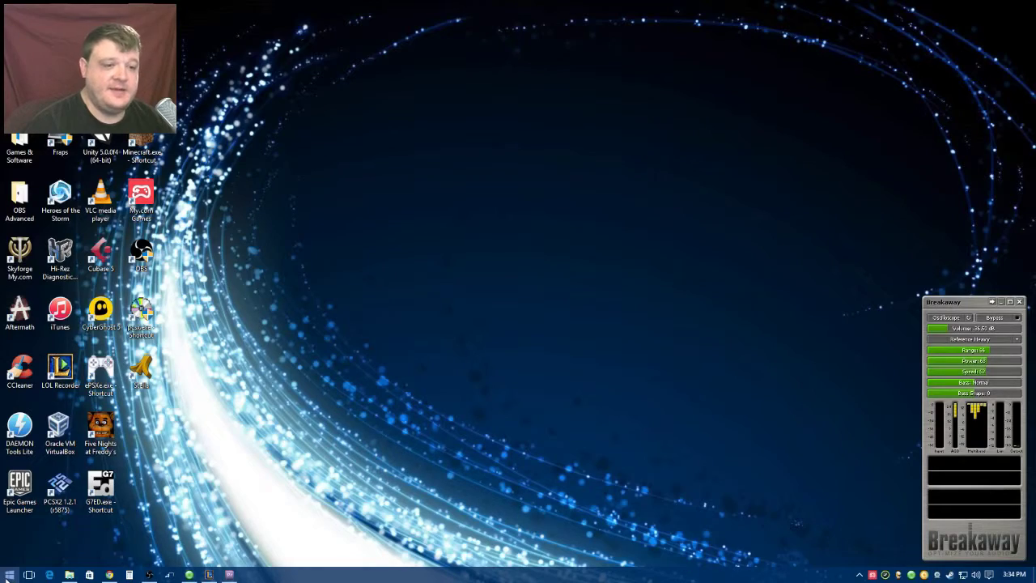
Launch Settings and reach Mouse Properties via Personalization, Themes and Mouse pointer settings.
left_click(9, 575)
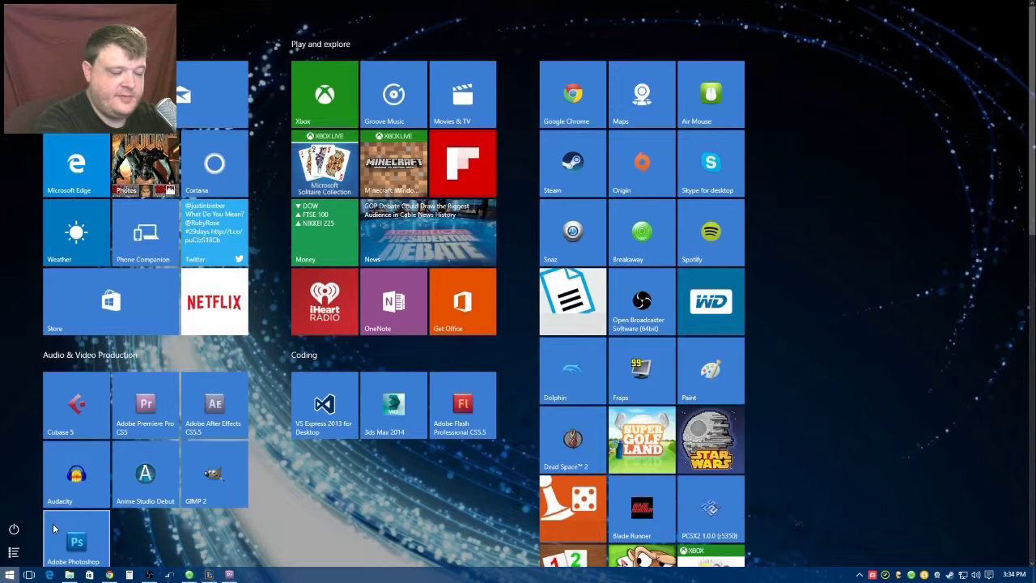
type("s")
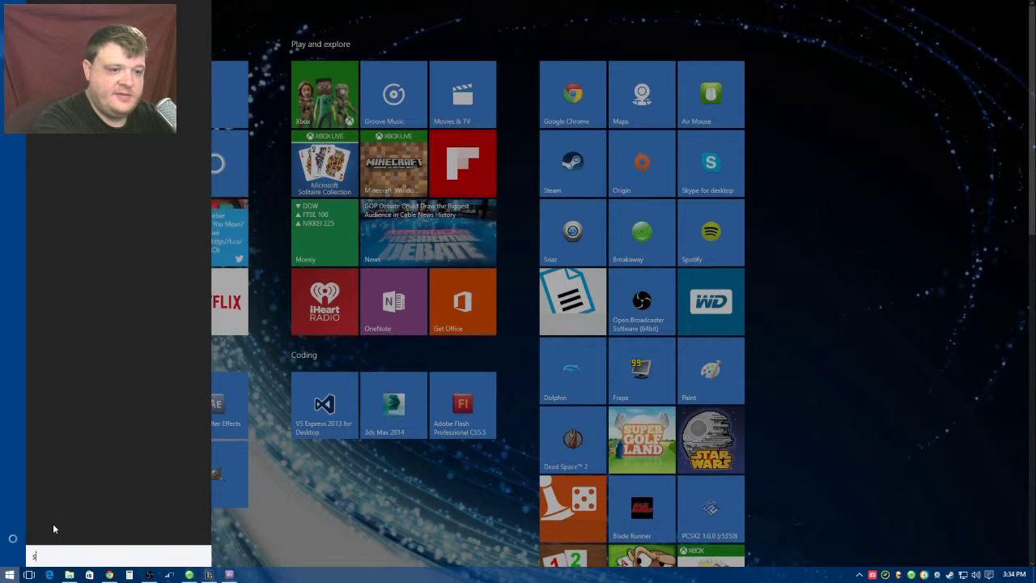
type("et")
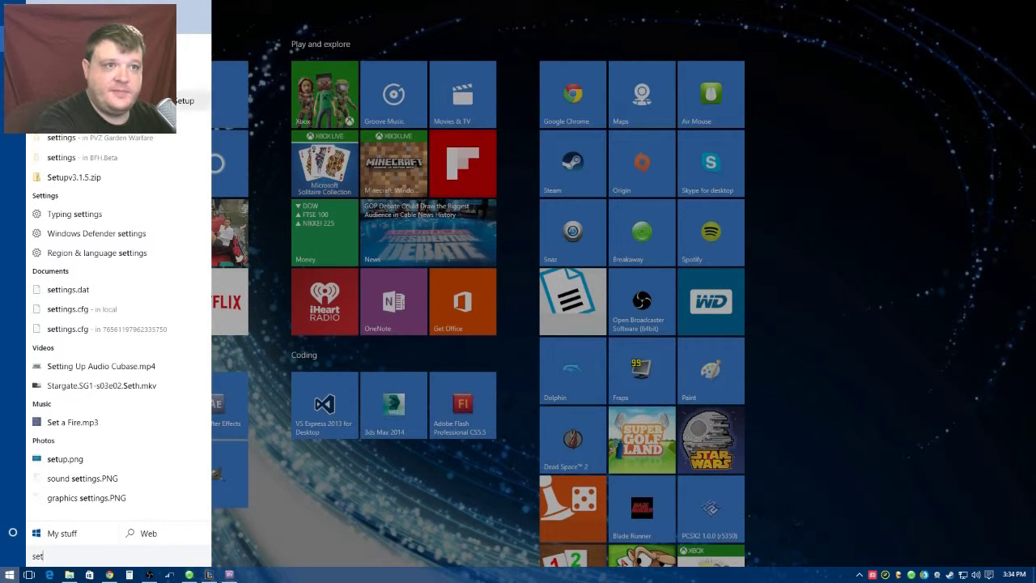
key("Return")
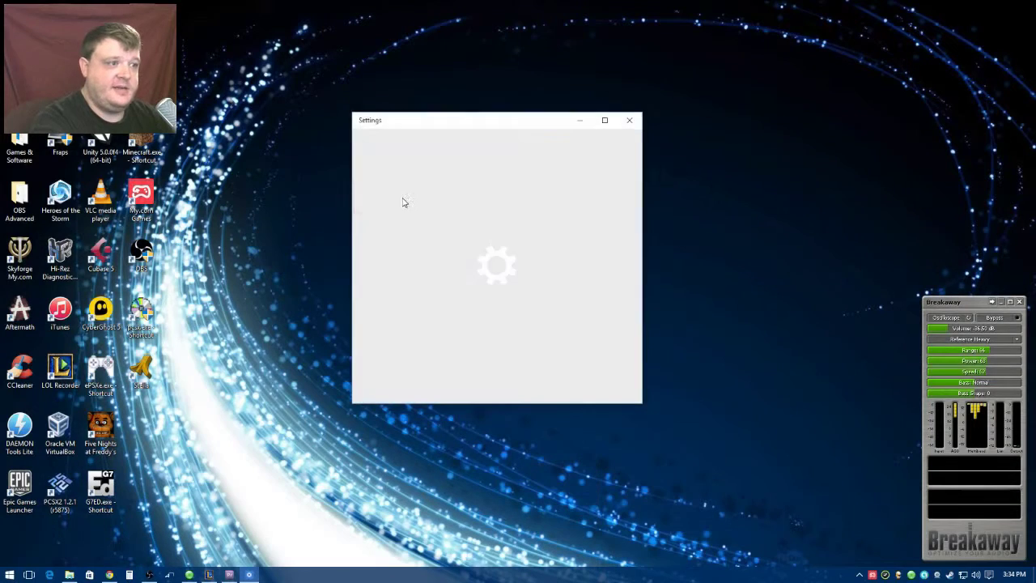
left_click(455, 305)
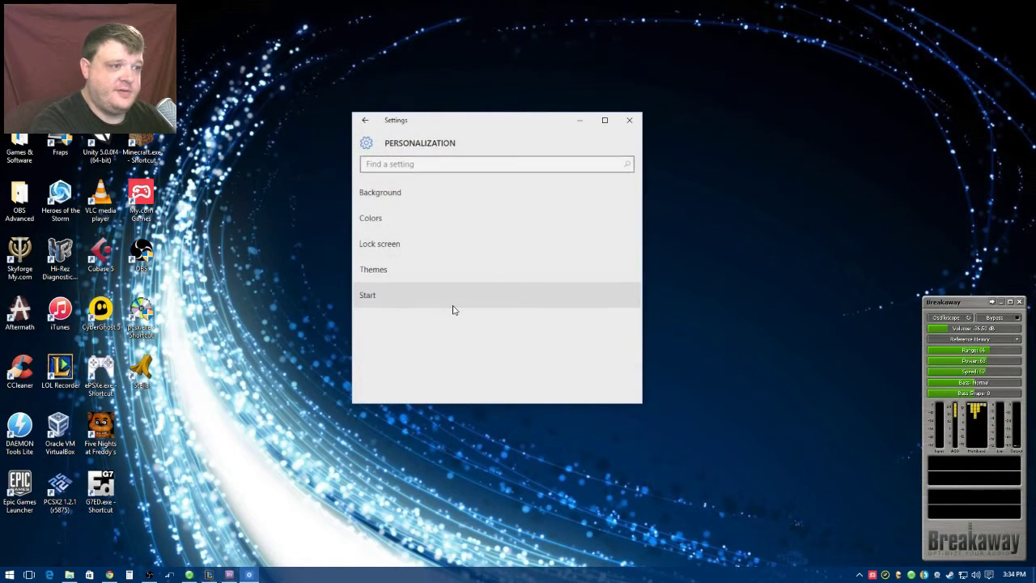
left_click(399, 279)
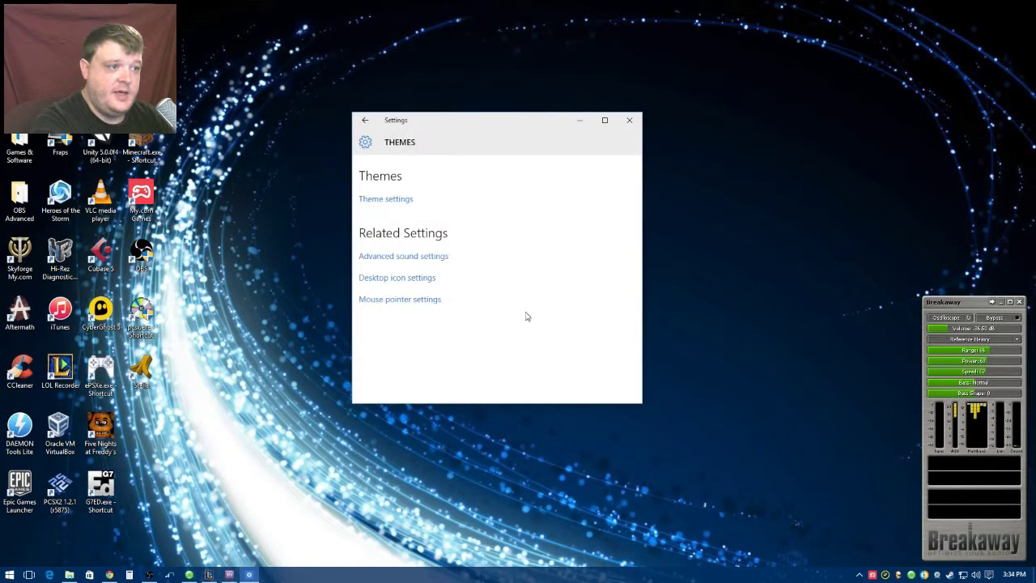
left_click(395, 308)
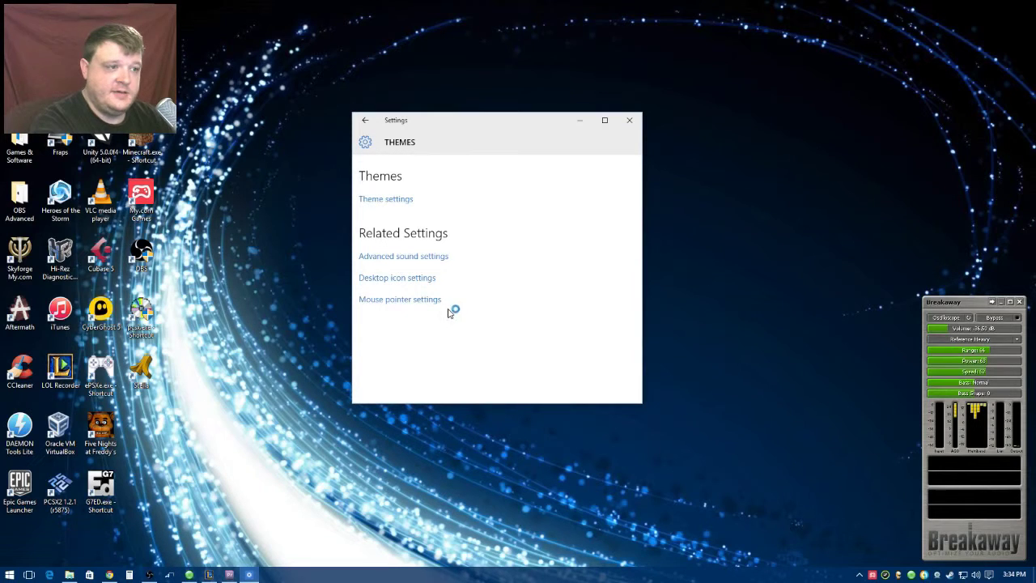
Centre the Mouse Properties dialog and show the Pointers tab with the Windows Default scheme.
left_click_drag(227, 72, 536, 144)
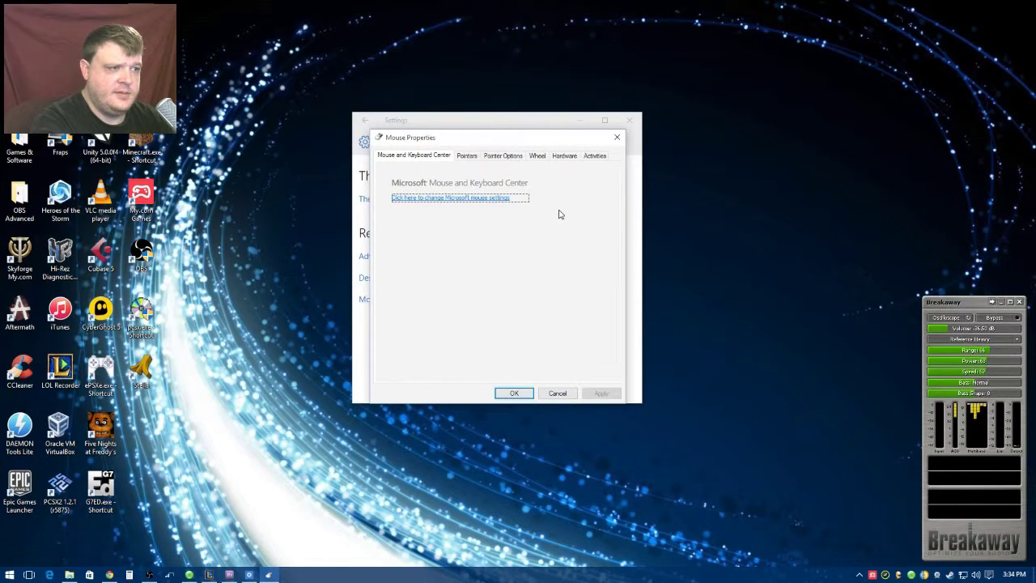
left_click(467, 158)
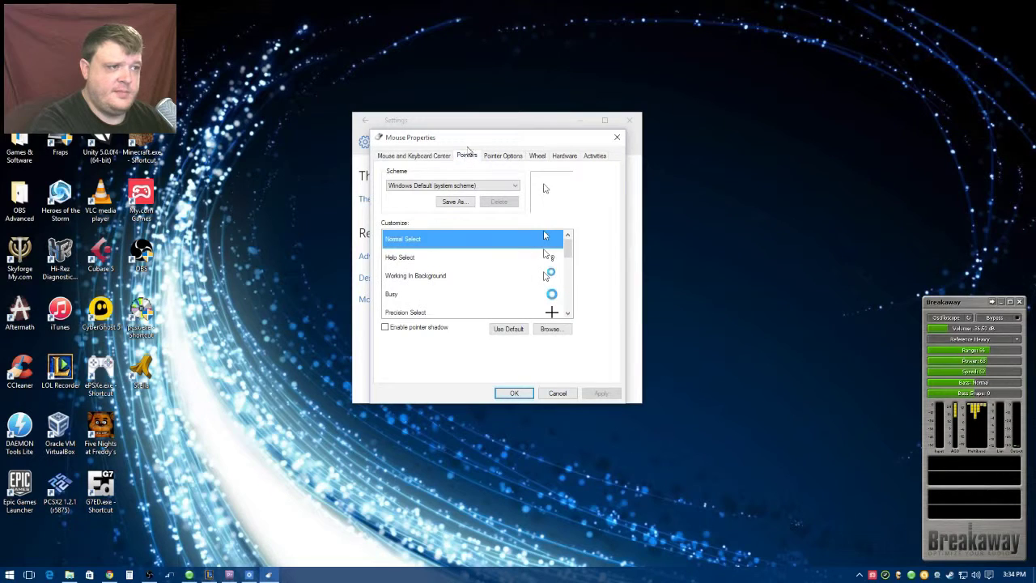
left_click_drag(476, 139, 479, 143)
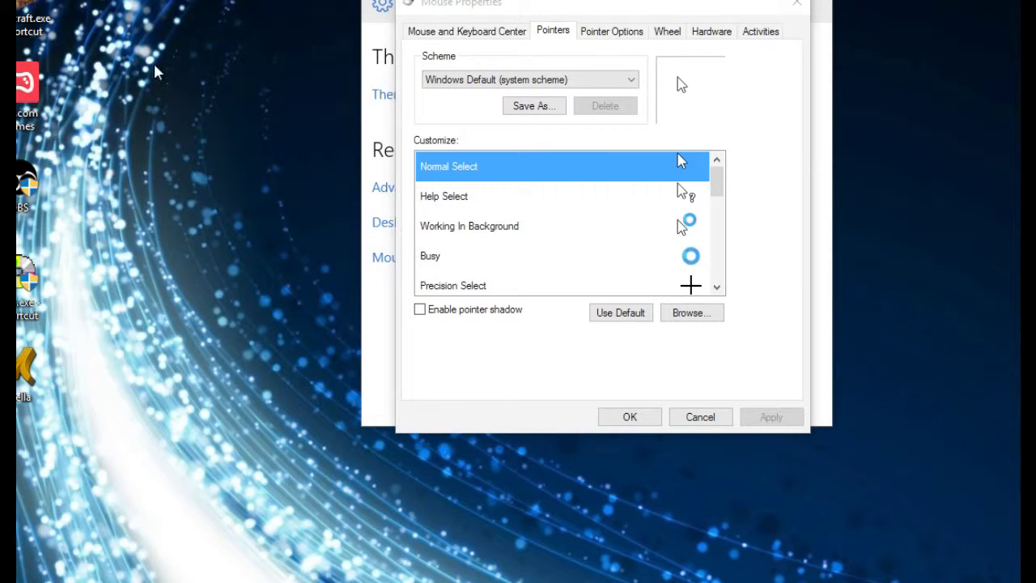
mouse_move(619, 13)
left_mouse_down()
mouse_move(488, 116)
mouse_move(497, 105)
left_mouse_up()
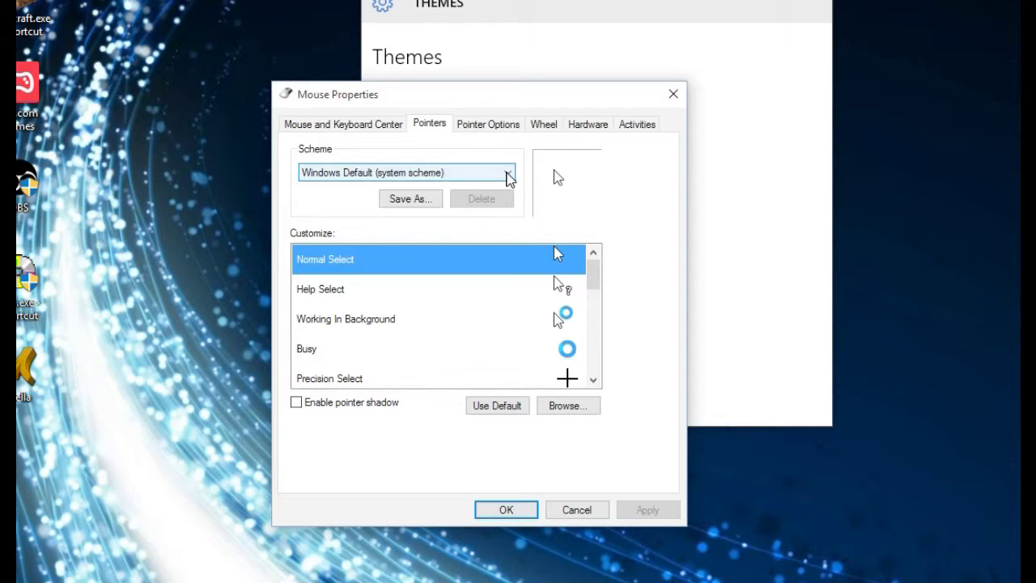
Step through the pointer schemes from Asteroids, Battlezone, Centipede and Gravitar to Missile Command.
left_click(509, 179)
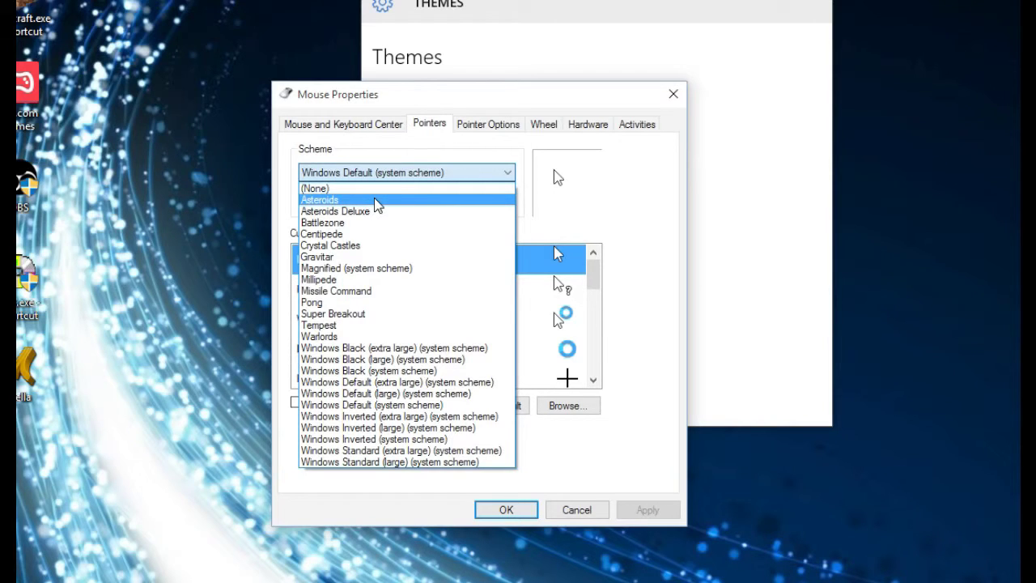
left_click(375, 200)
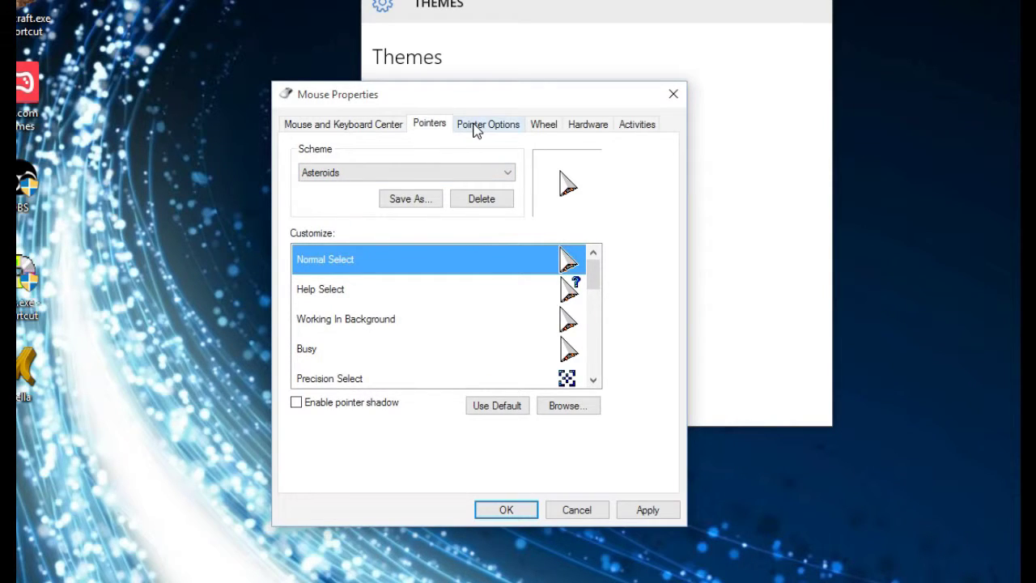
key("Down")
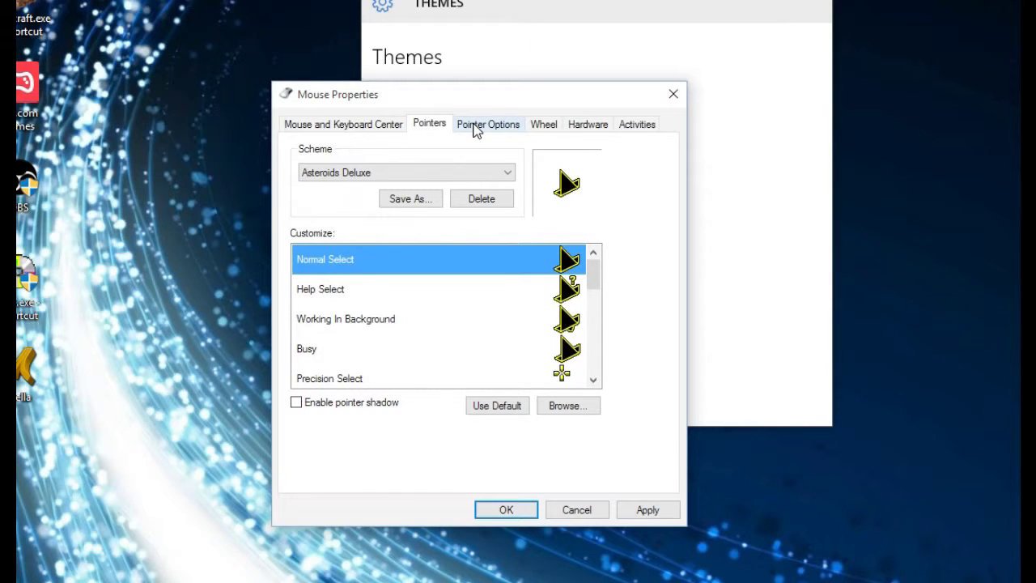
key("Down")
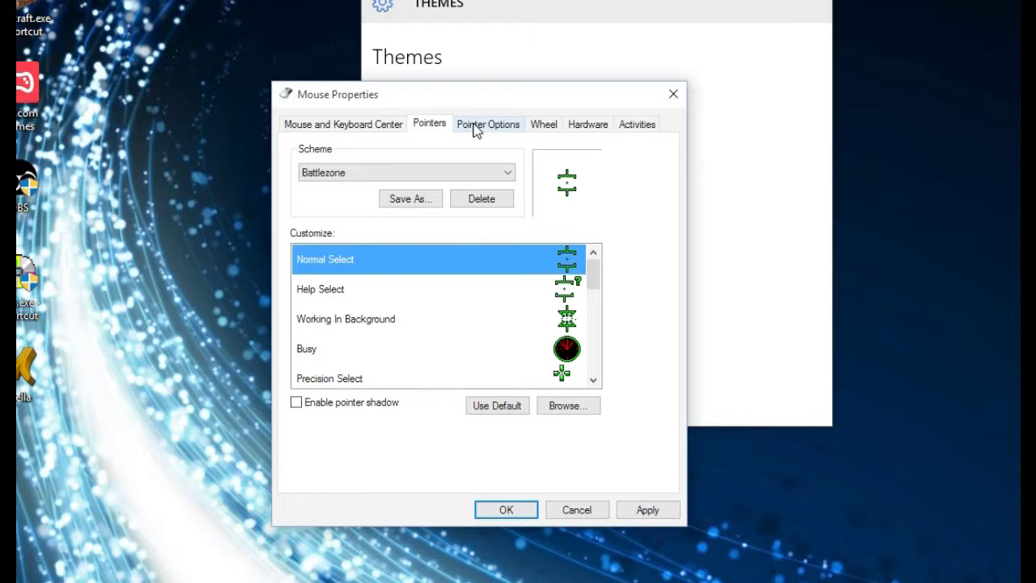
key("Down")
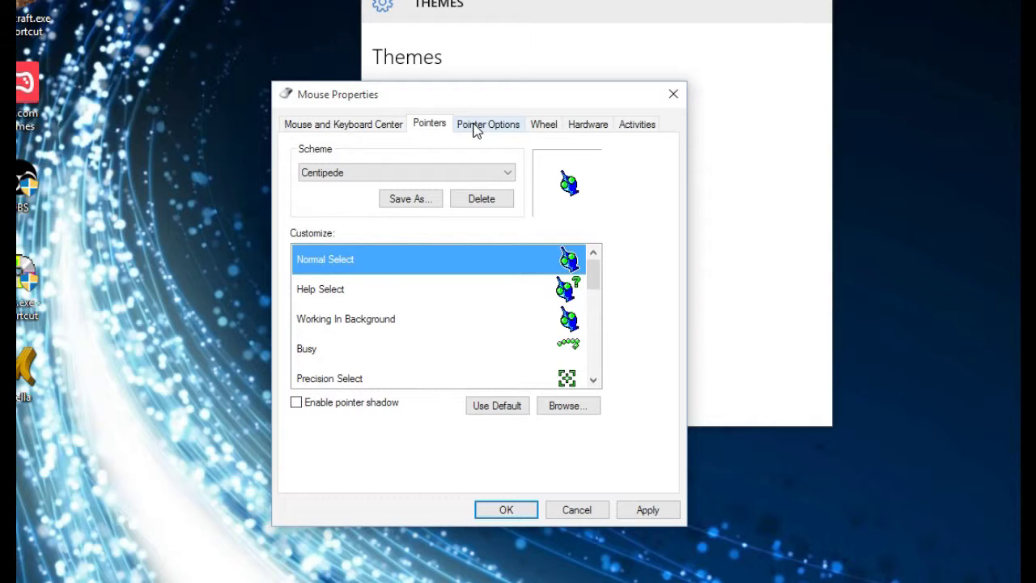
key("Down")
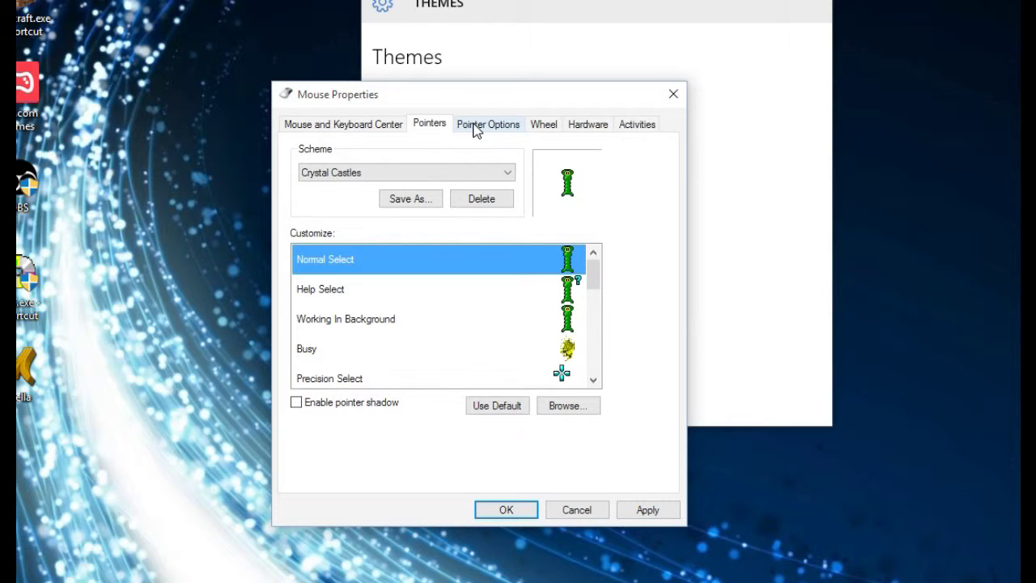
key("Down")
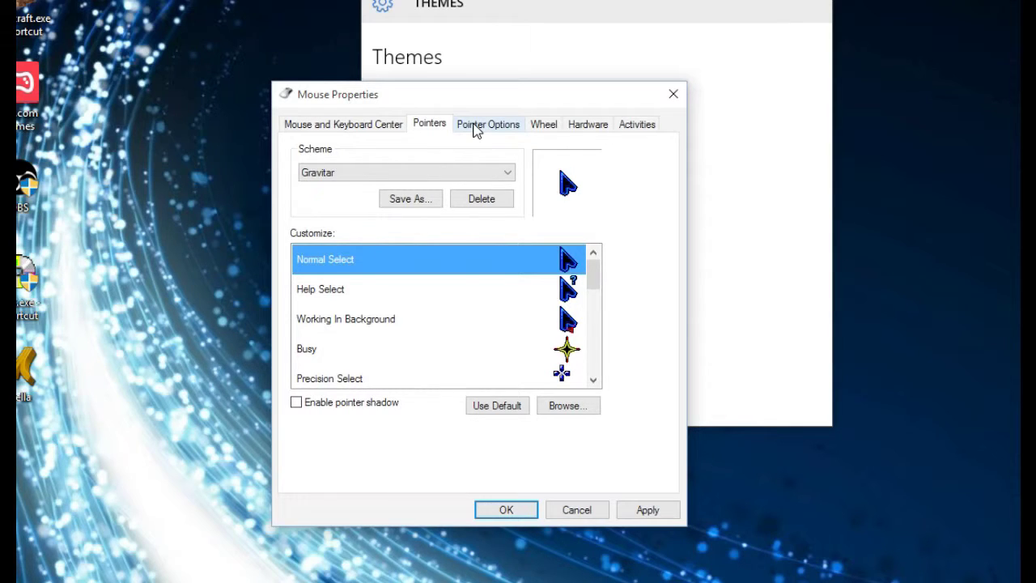
key("Down")
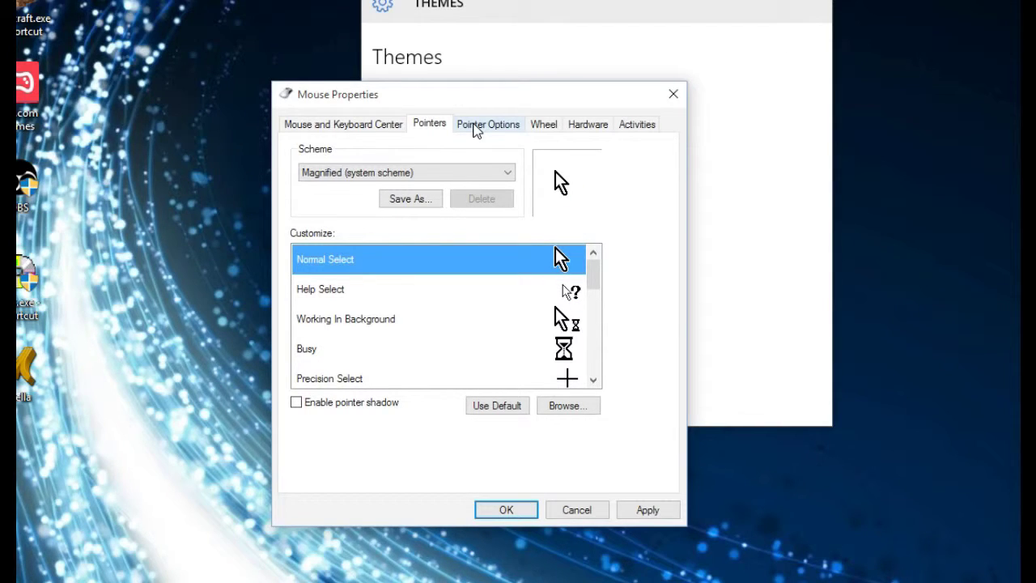
key("Down")
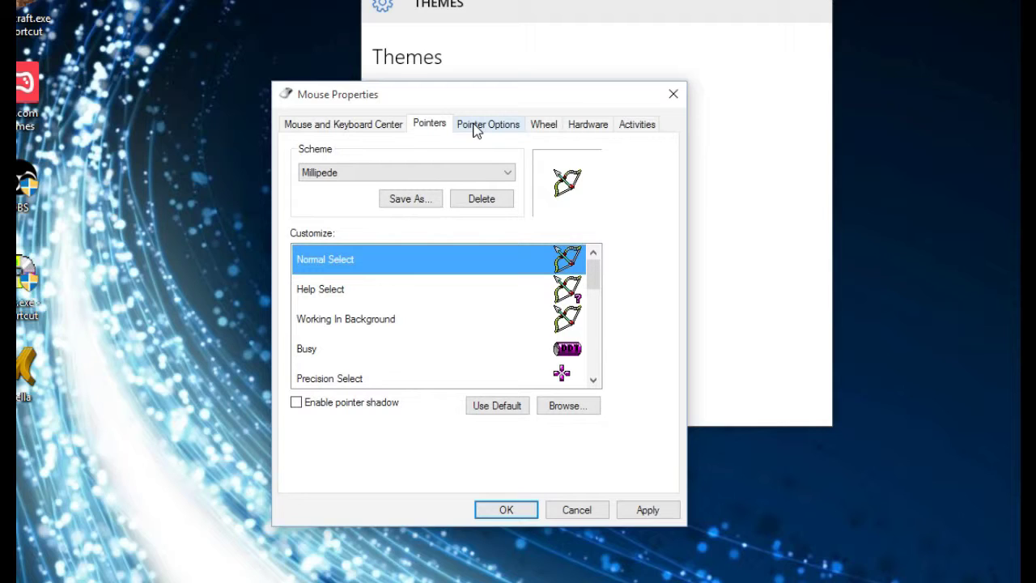
key("Down")
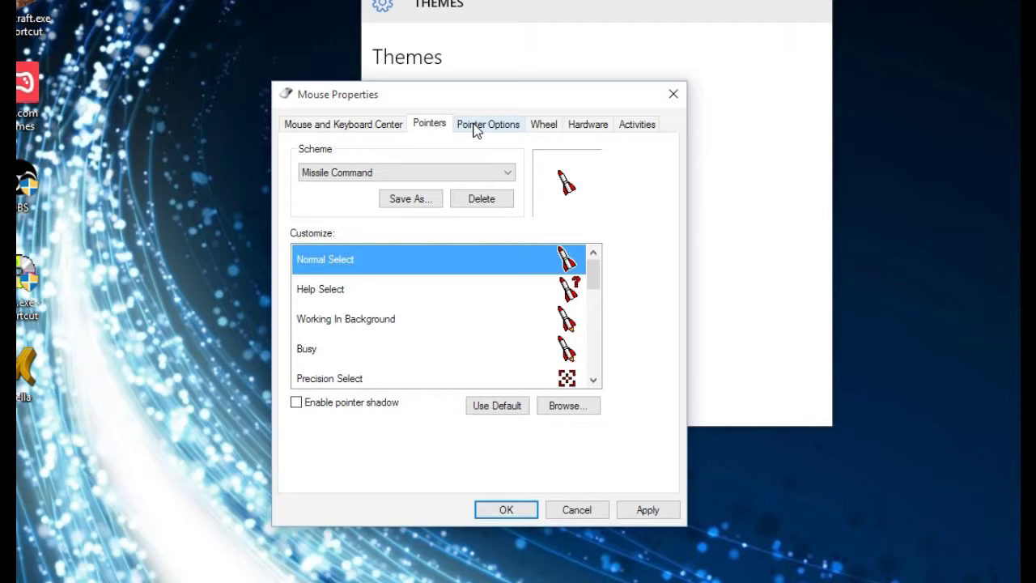
Select the Pong pointer scheme, apply it, and confirm replacing the scheme.
left_click(507, 172)
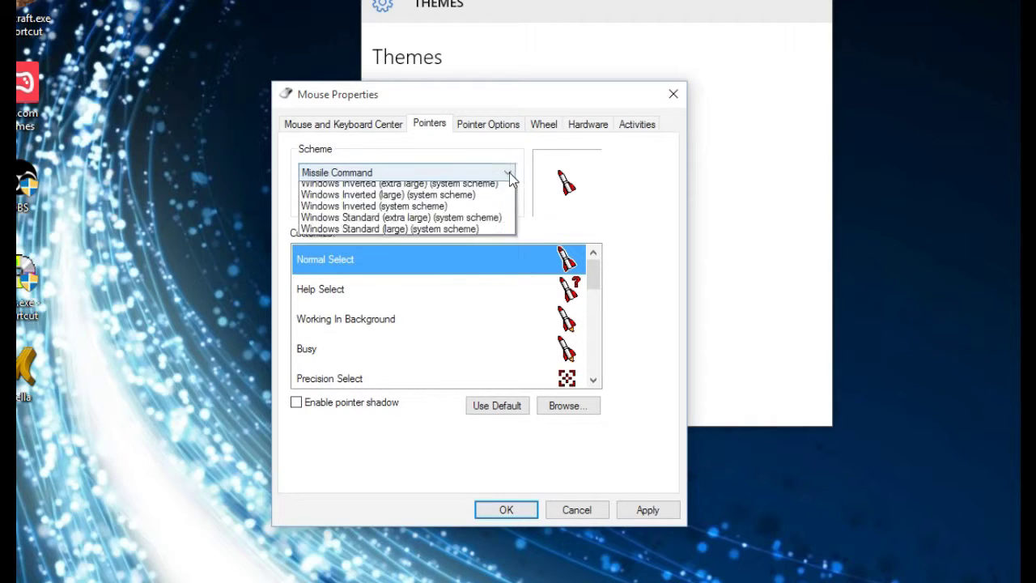
left_click(385, 312)
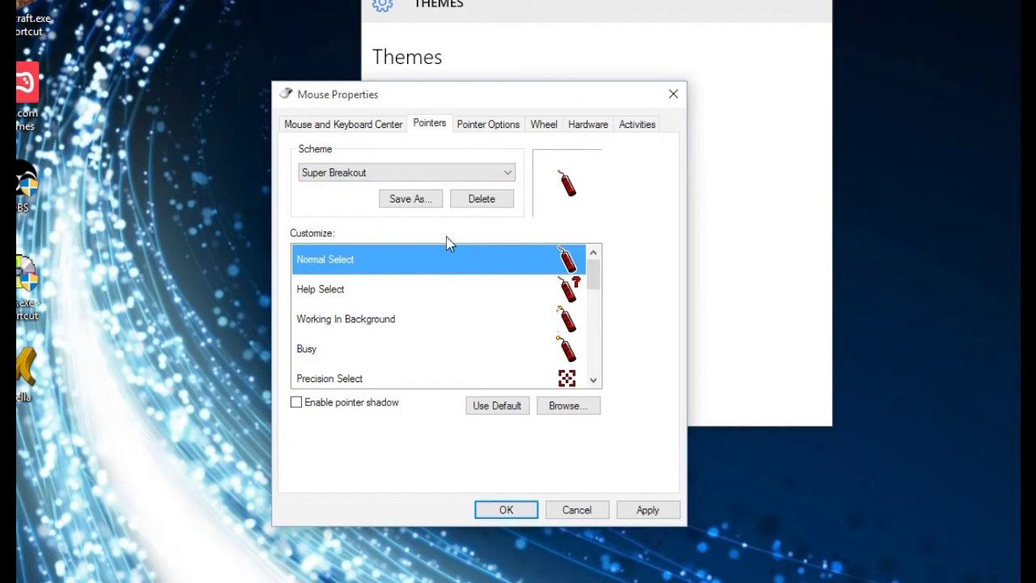
left_click(489, 174)
left_click(370, 305)
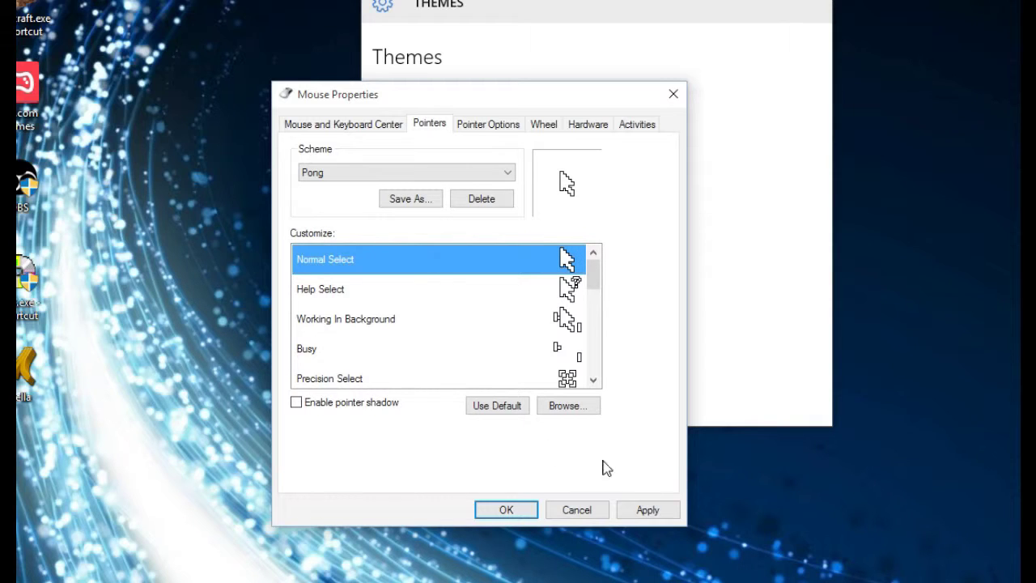
left_click(648, 512)
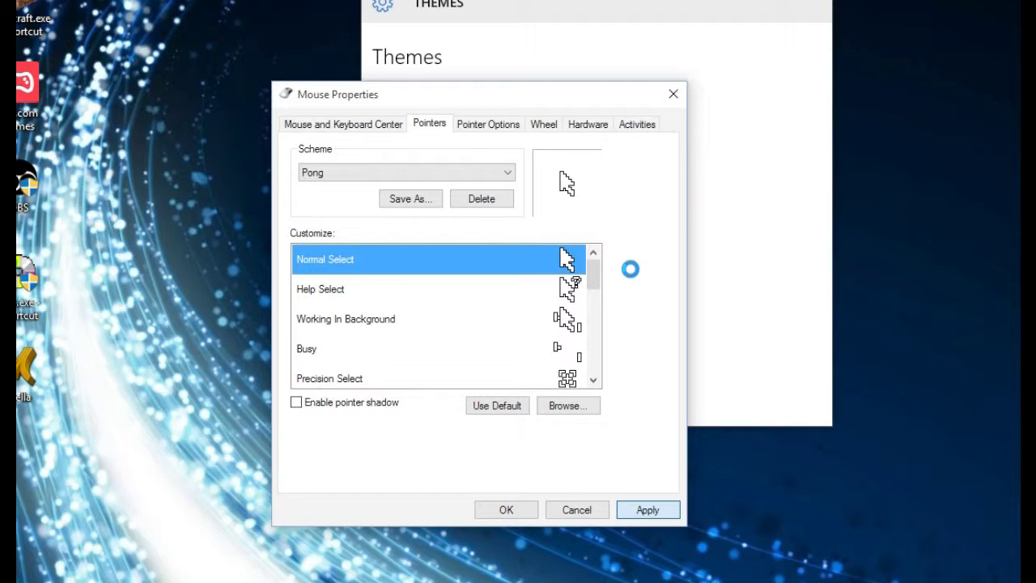
left_click(712, 311)
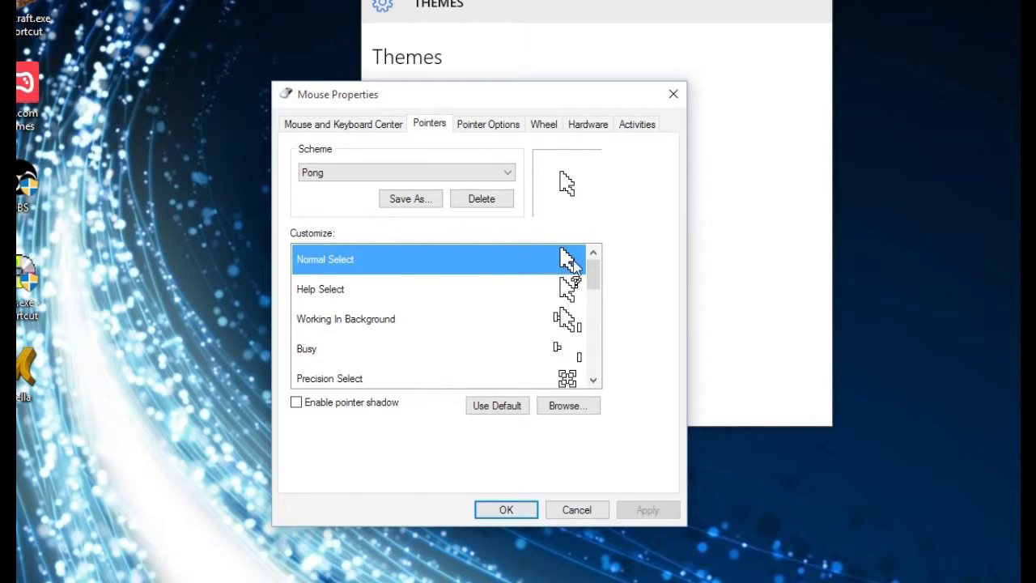
Apply the Super Breakout pointer scheme and confirm the replacement.
left_click(358, 174)
left_click(359, 314)
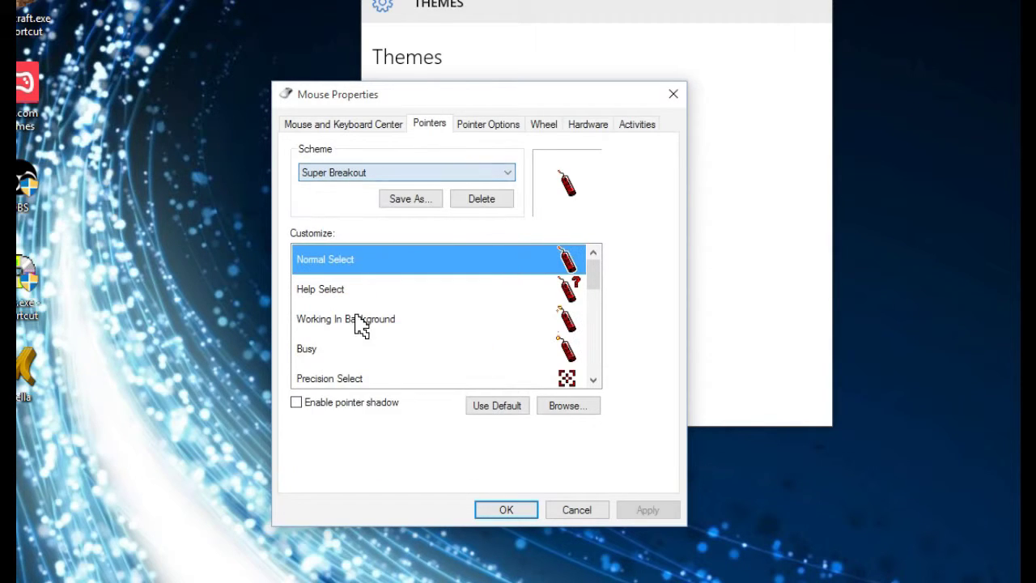
left_click(648, 512)
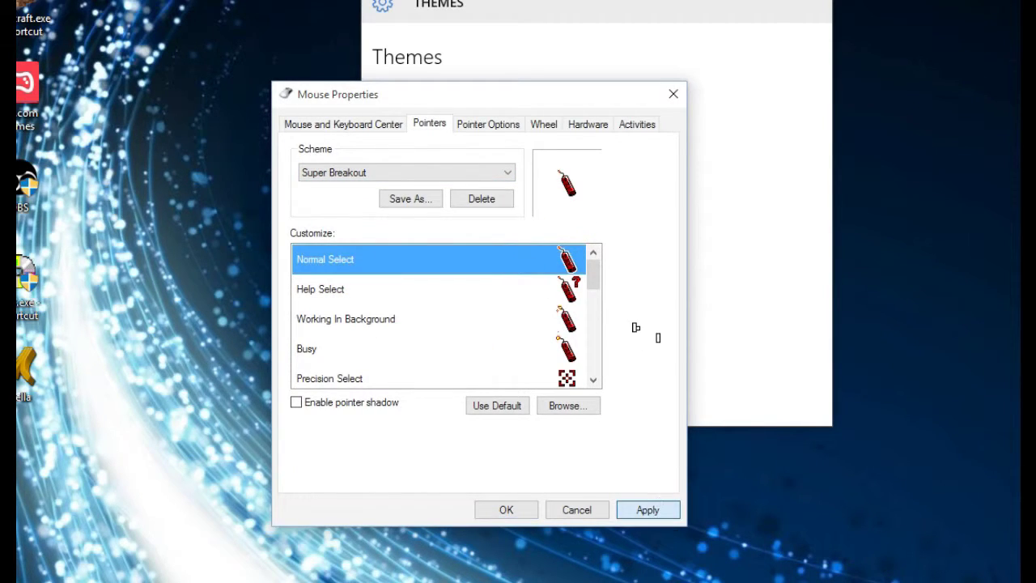
left_click(696, 306)
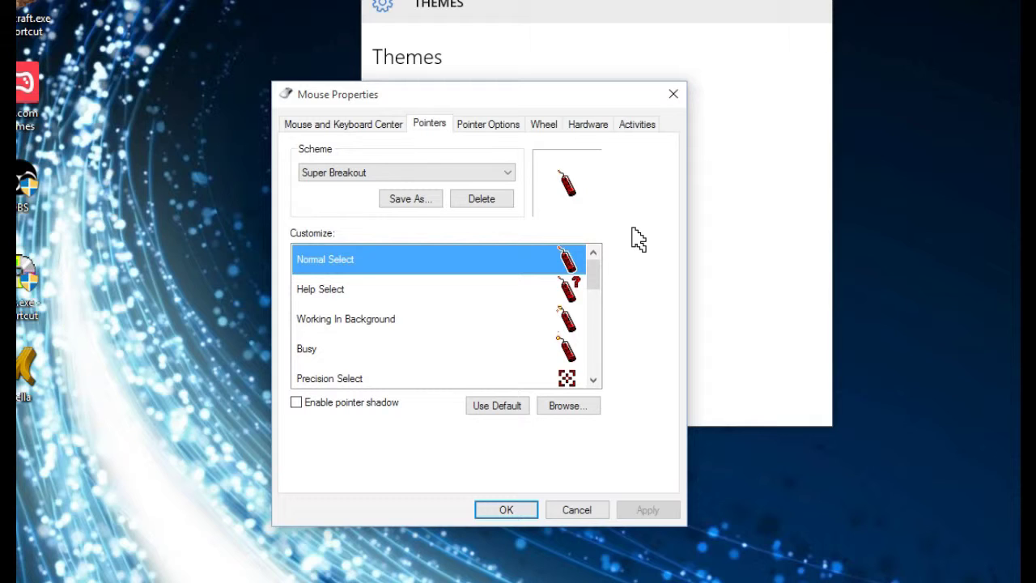
Apply Pong again briefly, then go back to Super Breakout and apply it.
left_click(404, 166)
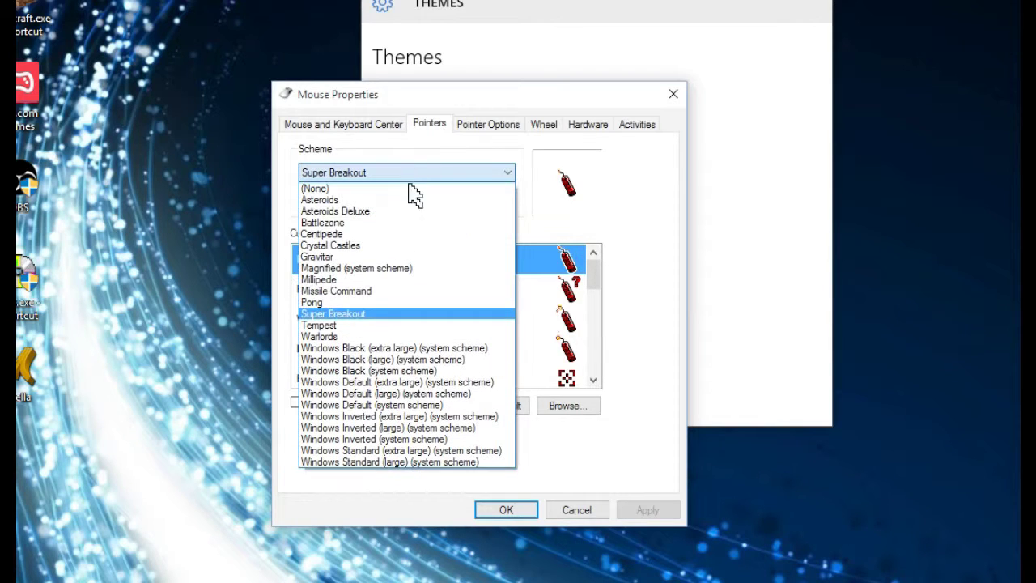
left_click(378, 300)
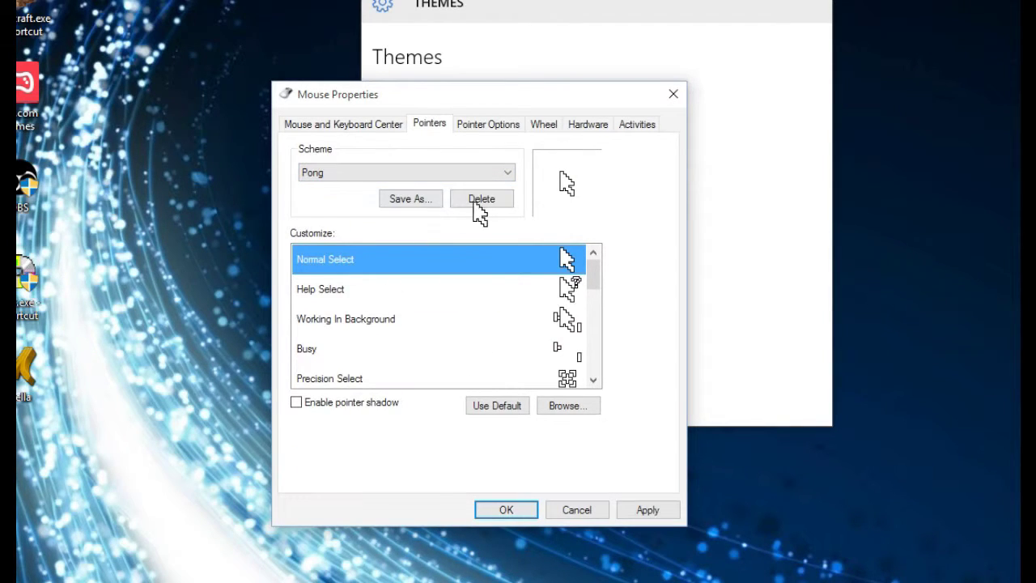
left_click(640, 510)
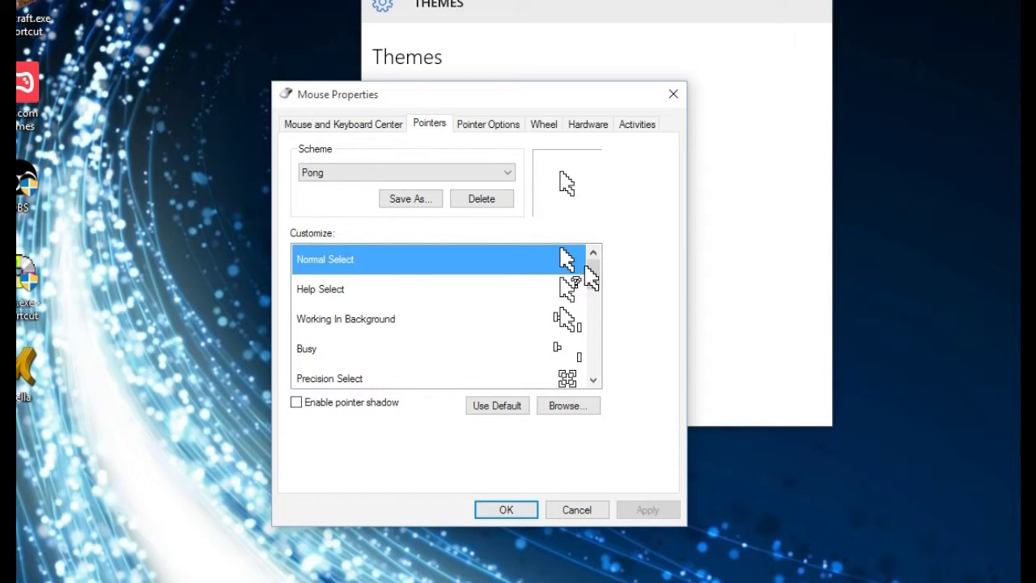
left_click(479, 173)
left_click(413, 314)
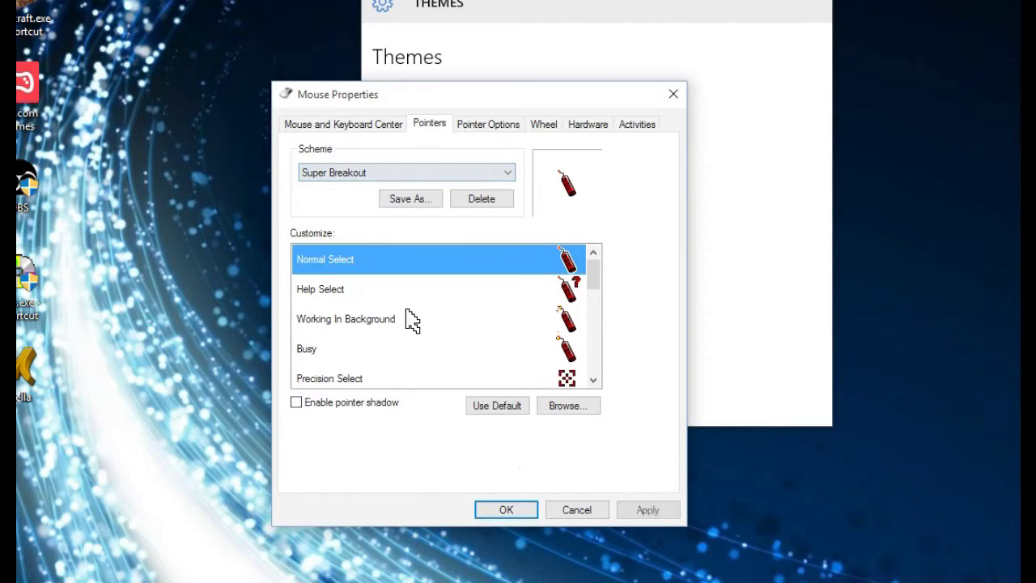
left_click(648, 510)
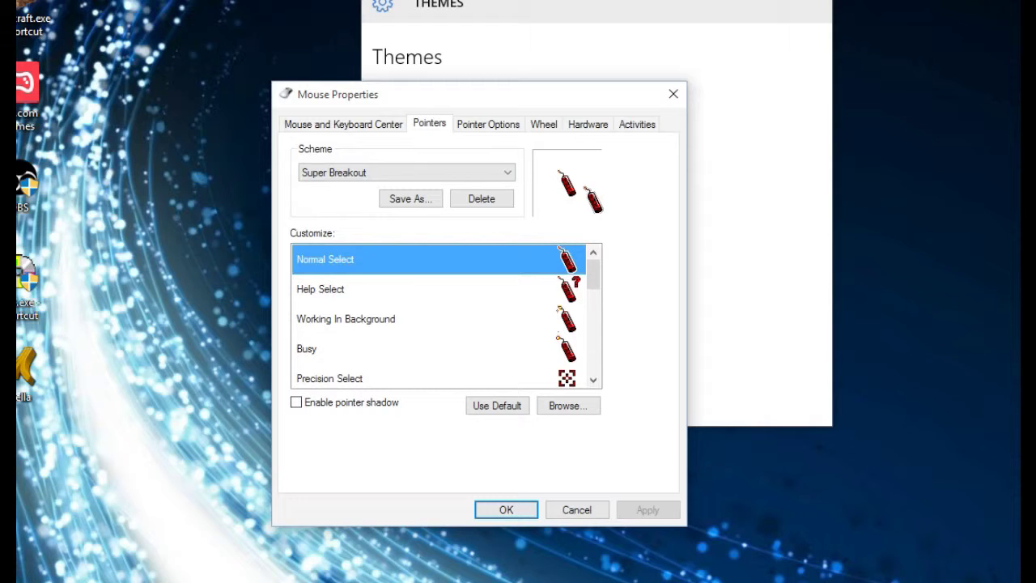
Apply the Tempest pointer scheme and inspect its Help Select and Normal Select pointers.
left_click(511, 171)
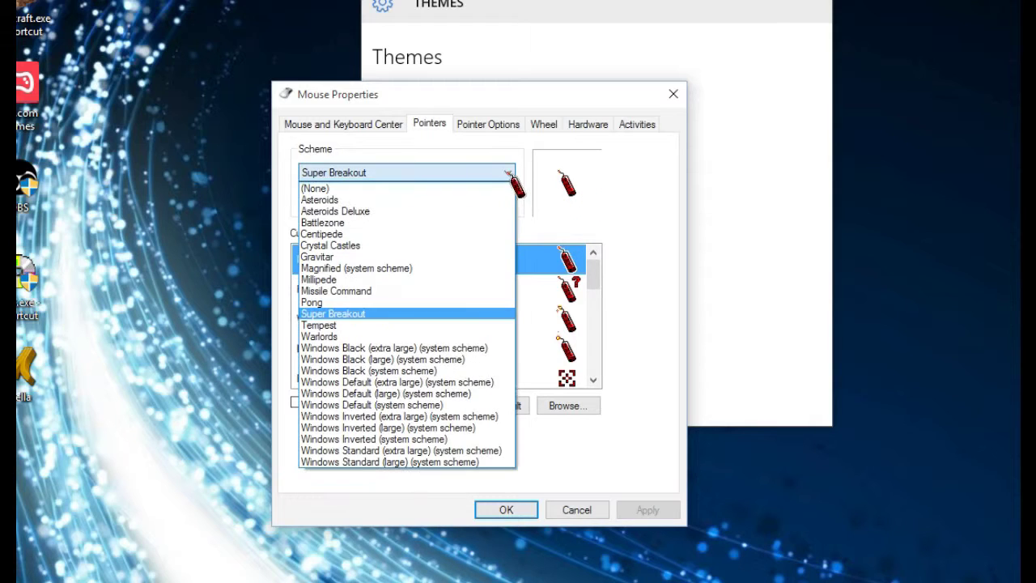
left_click(385, 324)
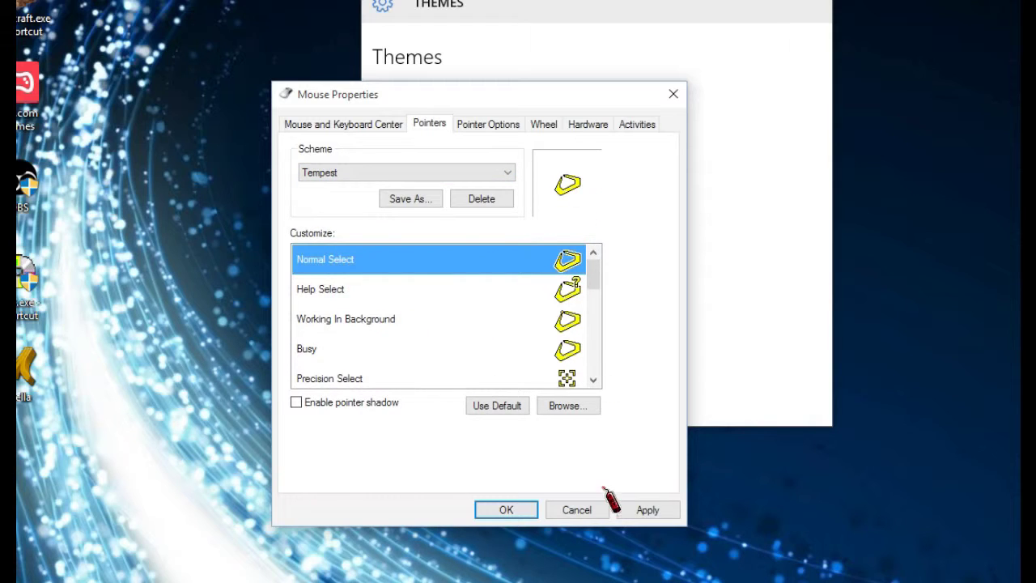
left_click(643, 511)
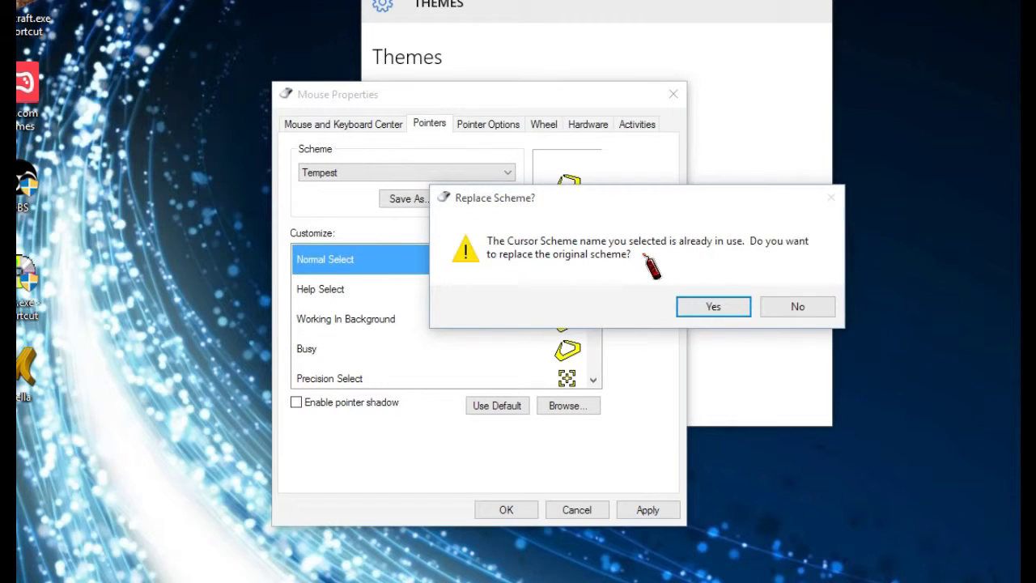
left_click(710, 306)
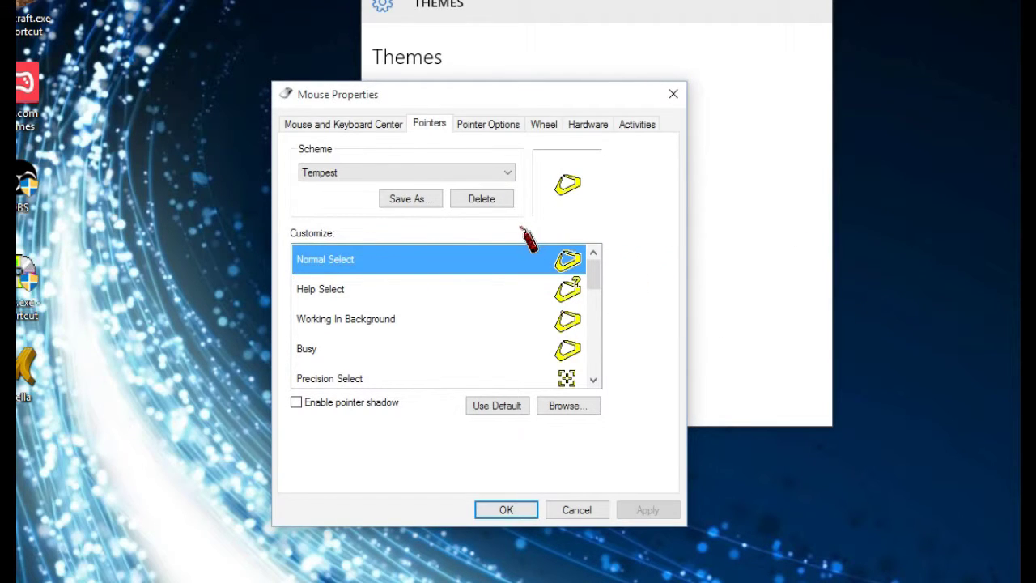
left_click(494, 291)
left_click(494, 267)
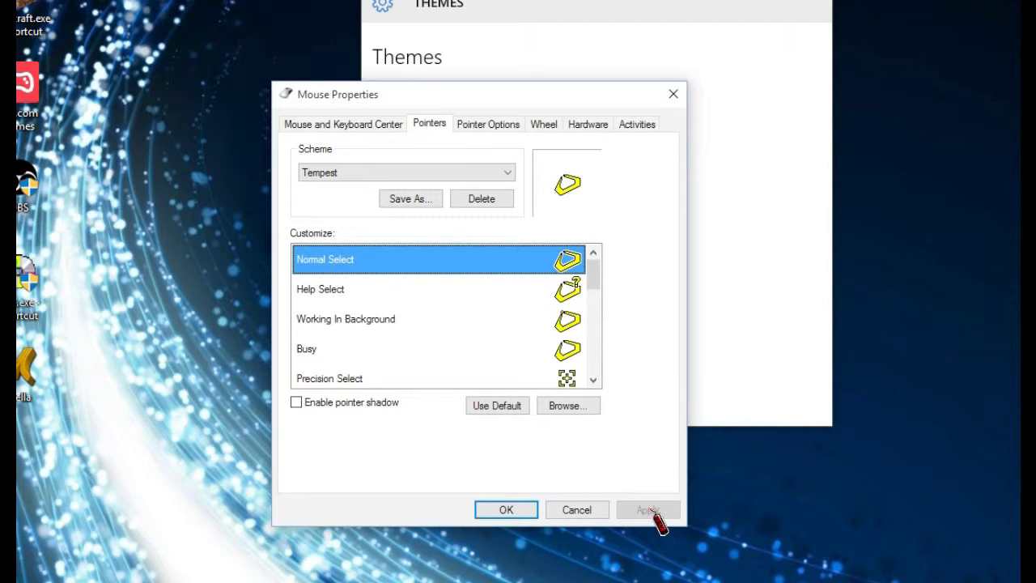
Apply the Warlords pointer scheme, briefly try (None) and Asteroids, then reapply Warlords.
left_click(508, 173)
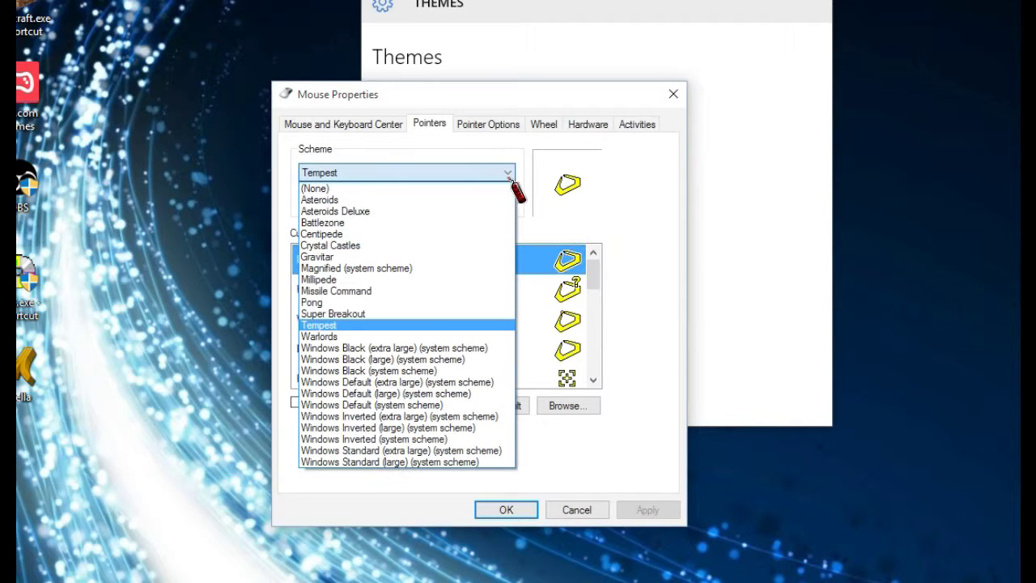
left_click(409, 337)
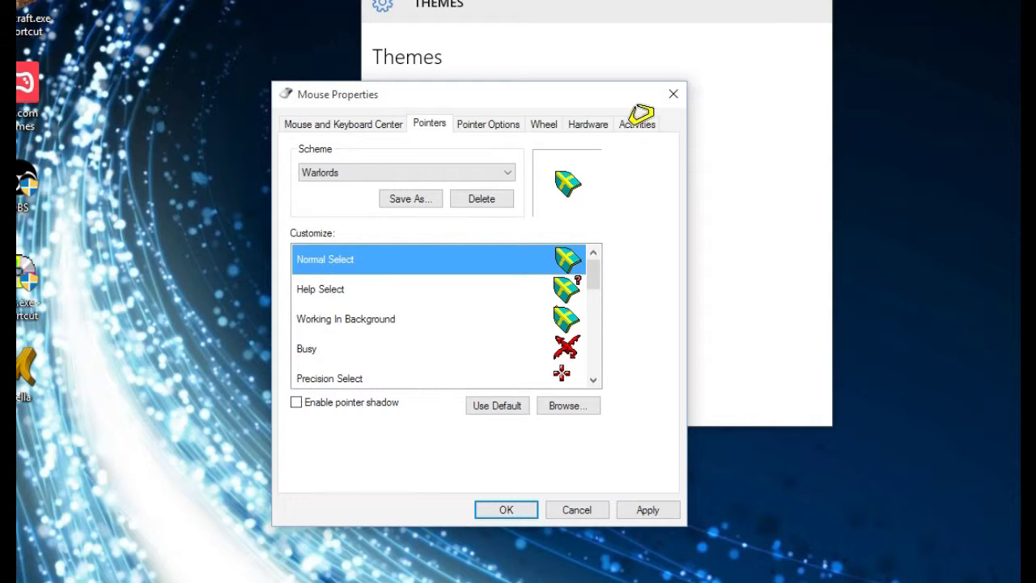
left_click(643, 511)
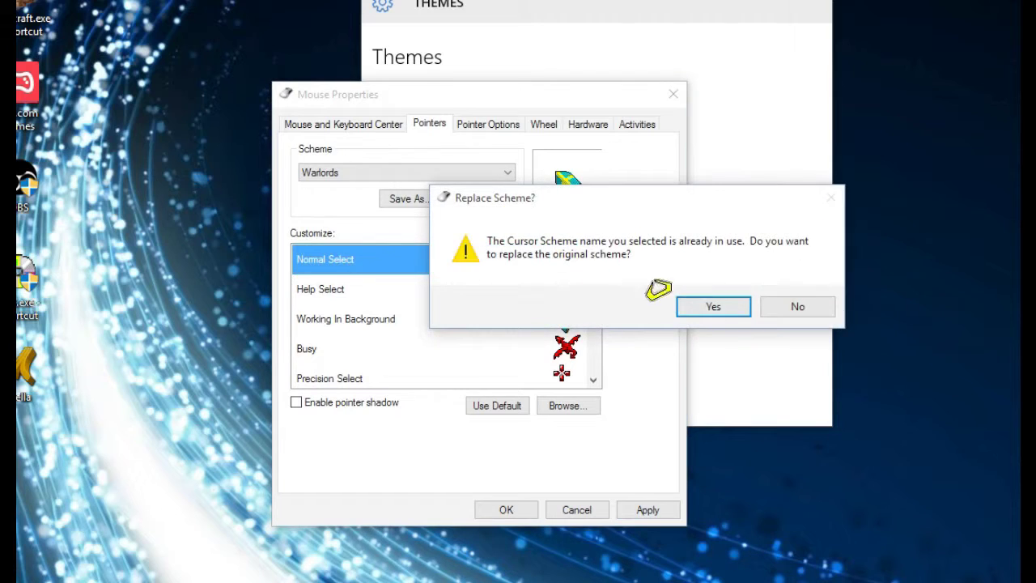
left_click(696, 306)
left_click(510, 172)
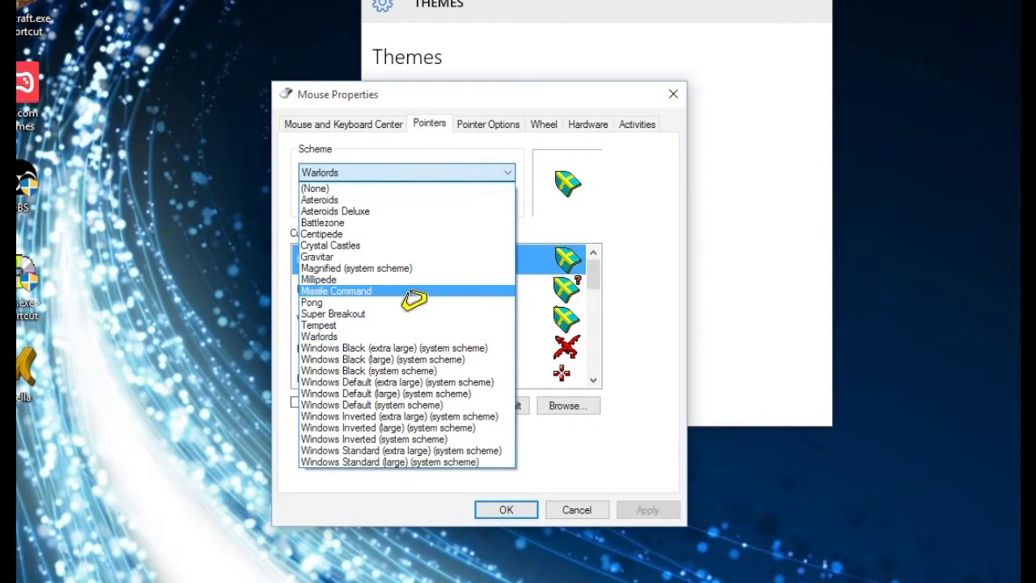
left_click(403, 190)
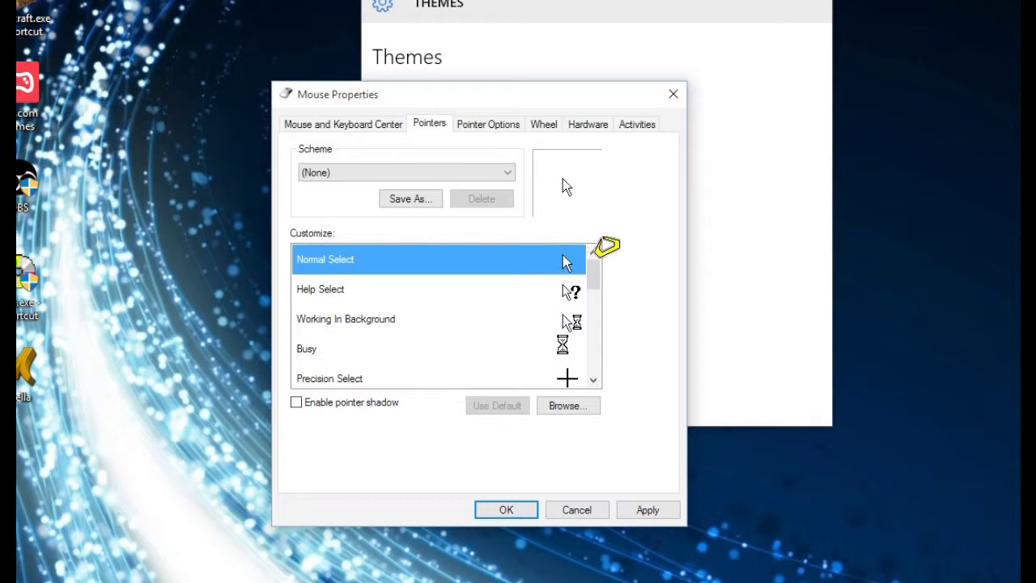
left_click(507, 173)
left_click(473, 203)
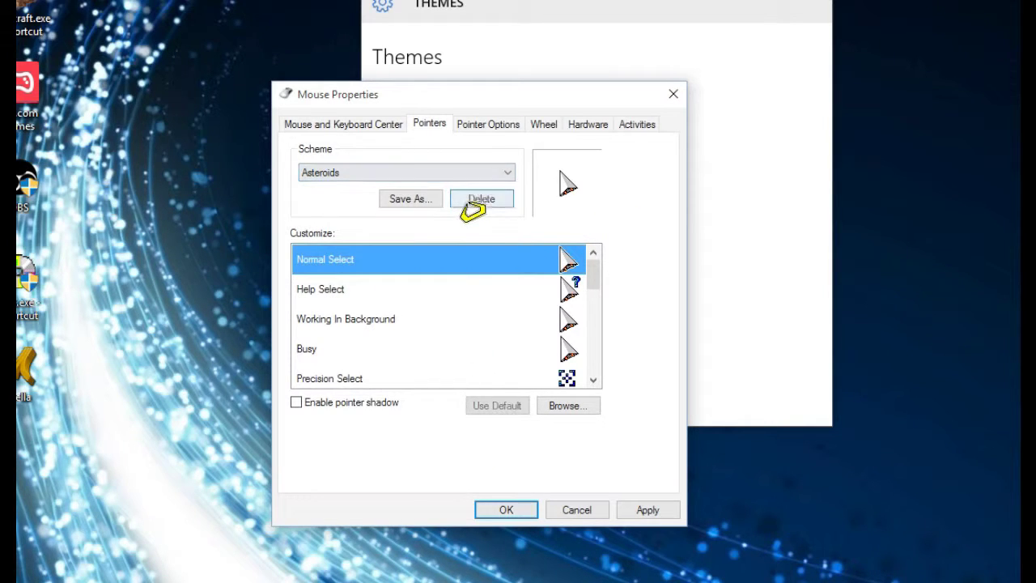
left_click(508, 173)
left_click(434, 336)
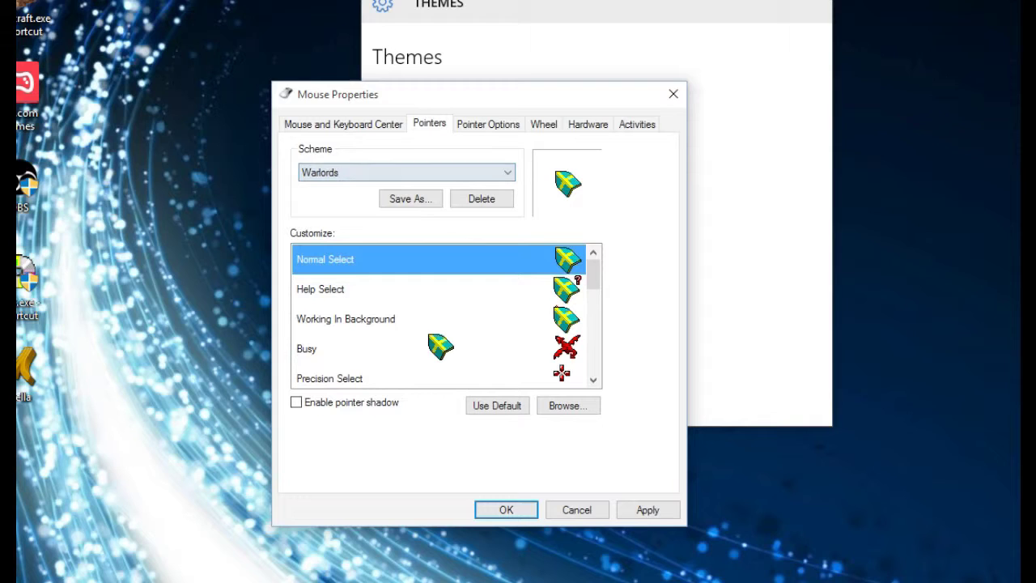
left_click(639, 509)
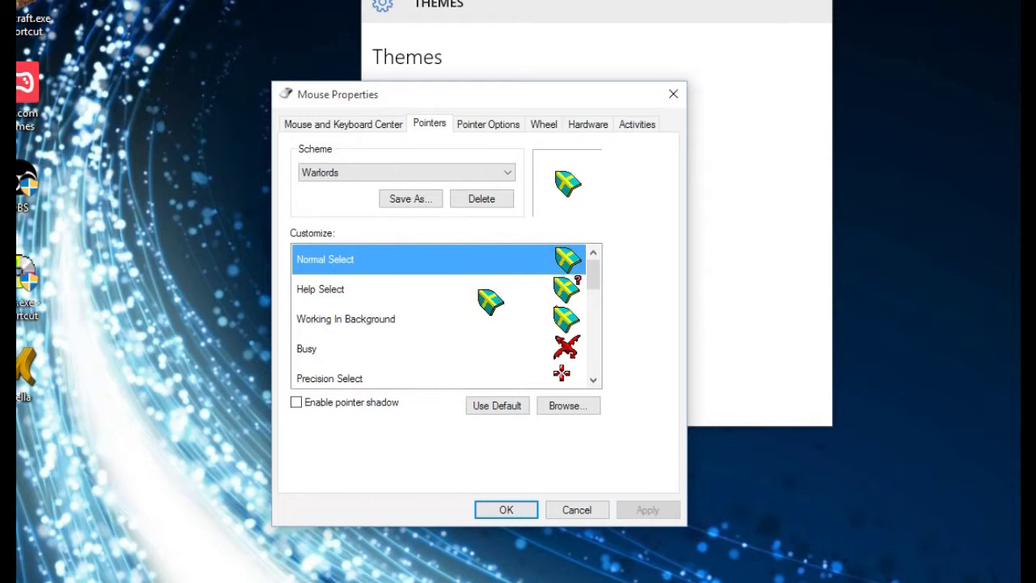
Select the Asteroids pointer scheme and apply it.
left_click(486, 175)
left_click(445, 200)
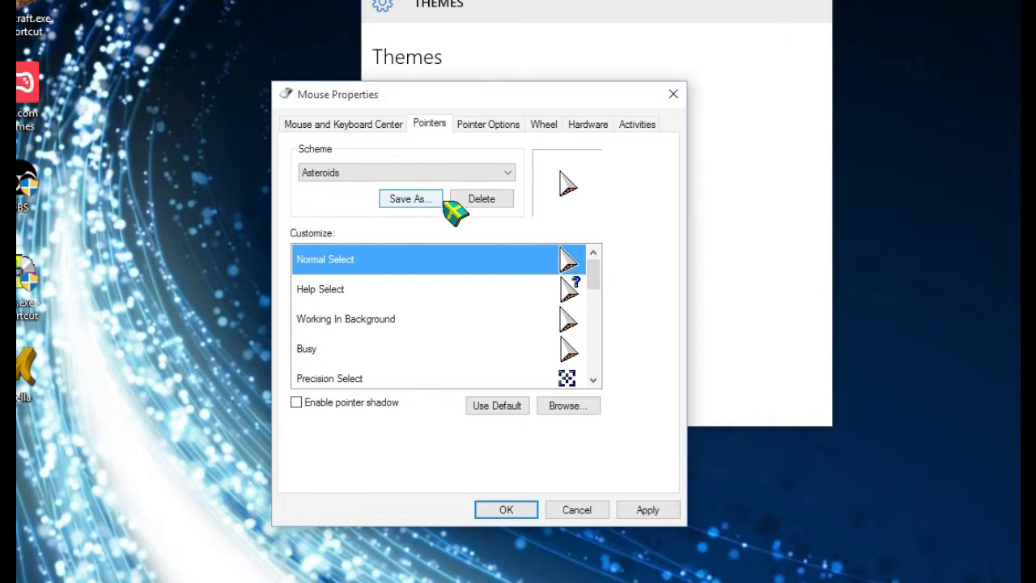
left_click(650, 511)
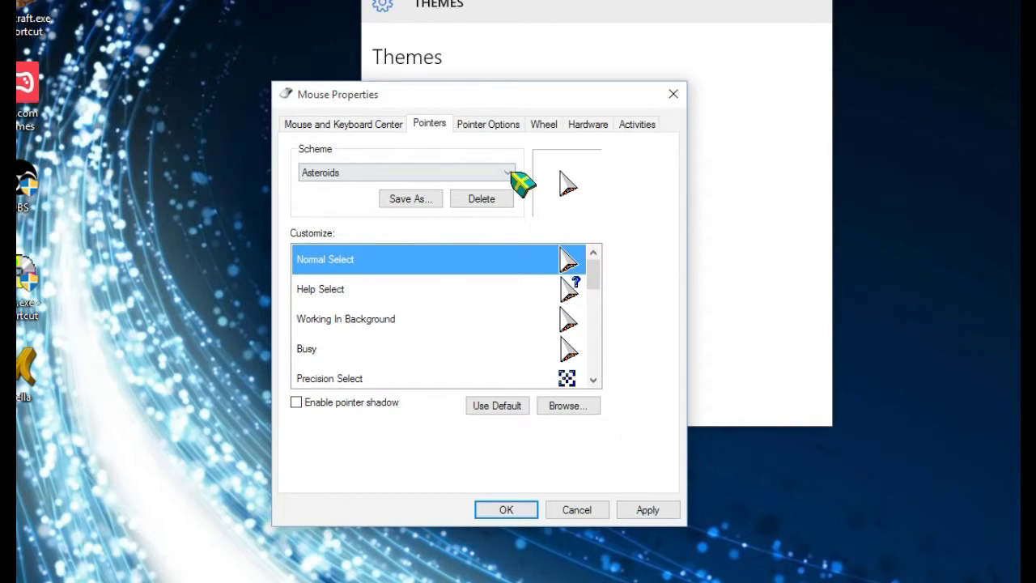
Apply Windows Default (system scheme) pointers, recheck the scheme list, and return to Themes.
left_click(512, 173)
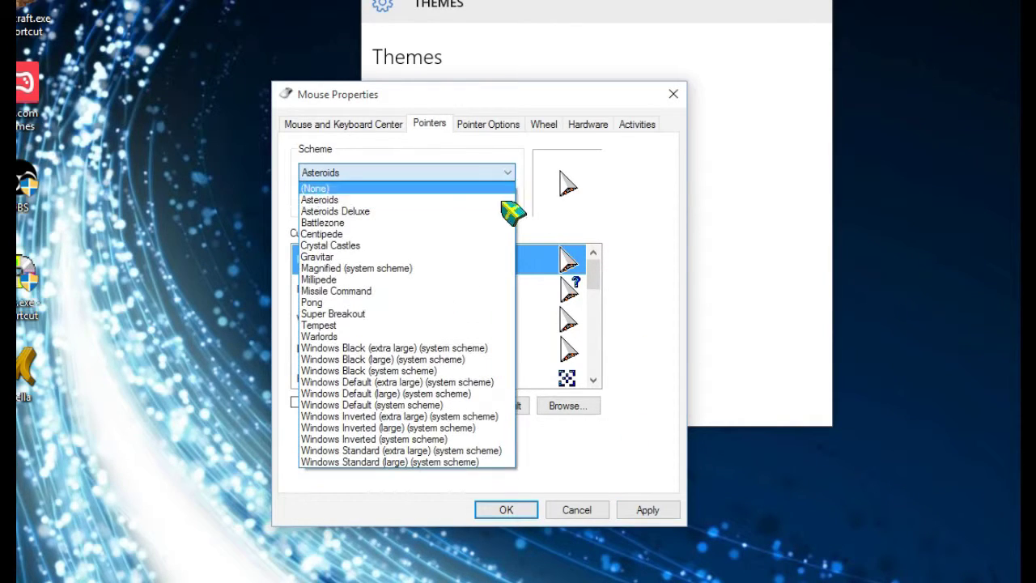
left_click(442, 409)
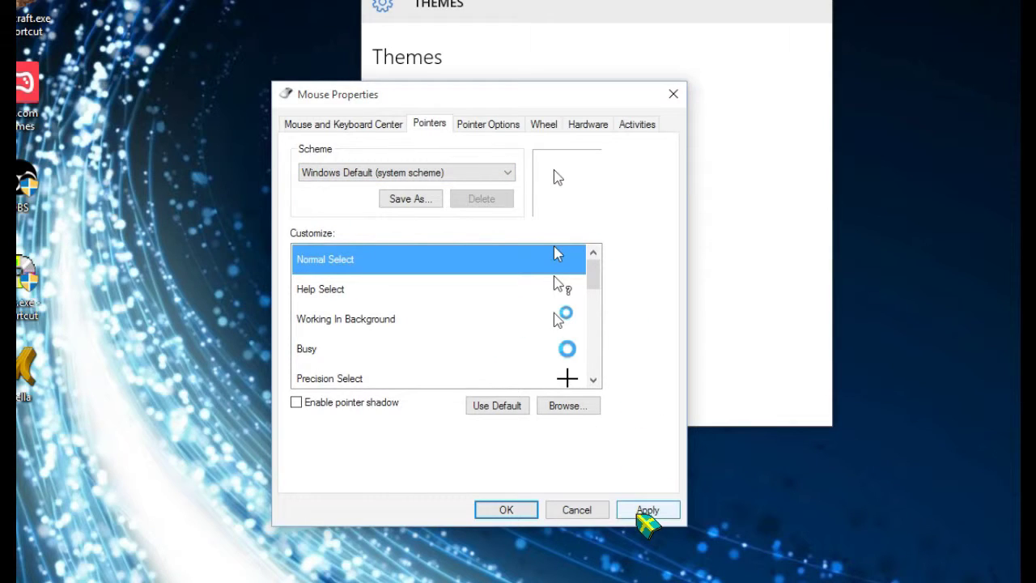
left_click(644, 511)
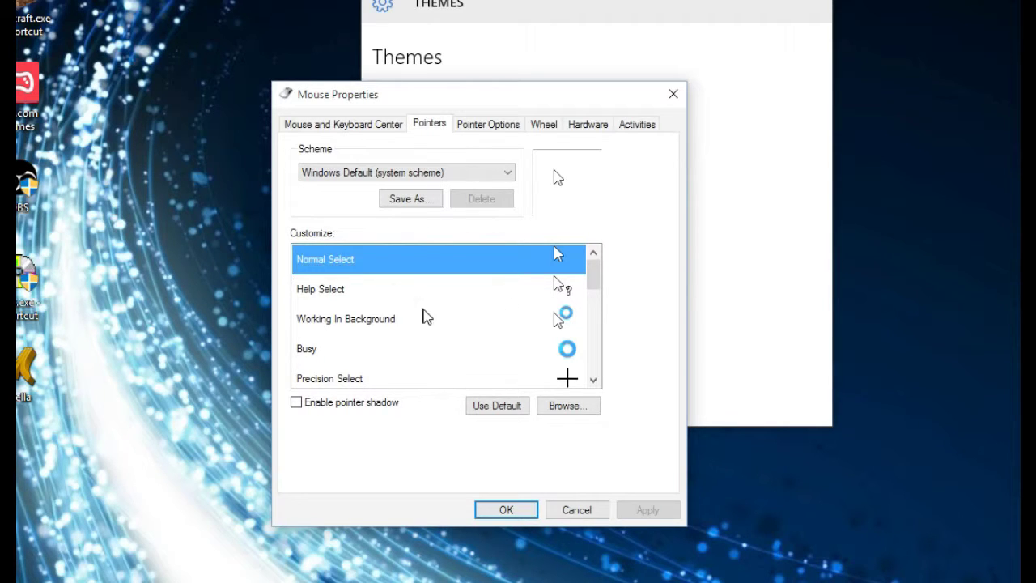
left_click(465, 174)
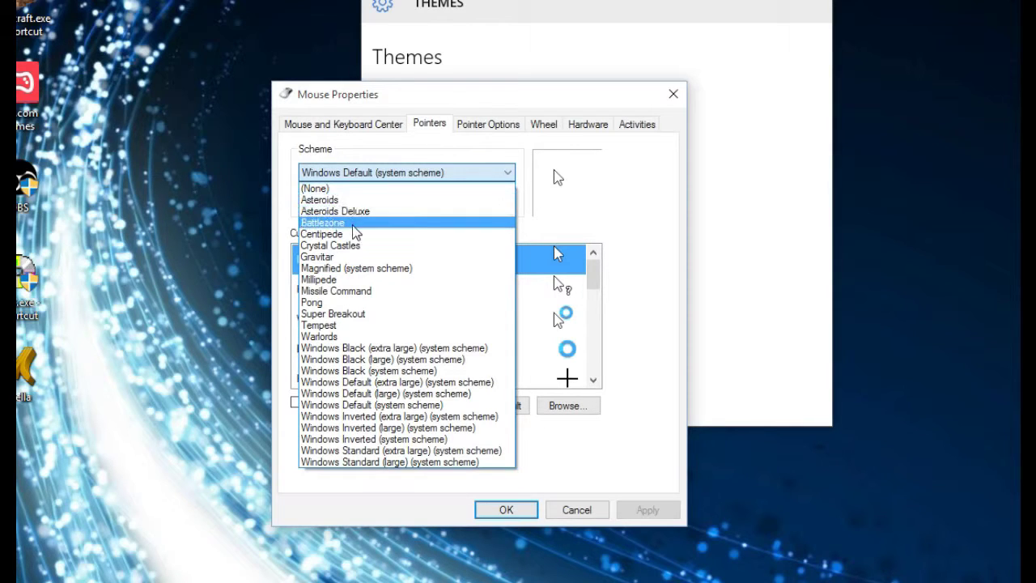
left_click(468, 170)
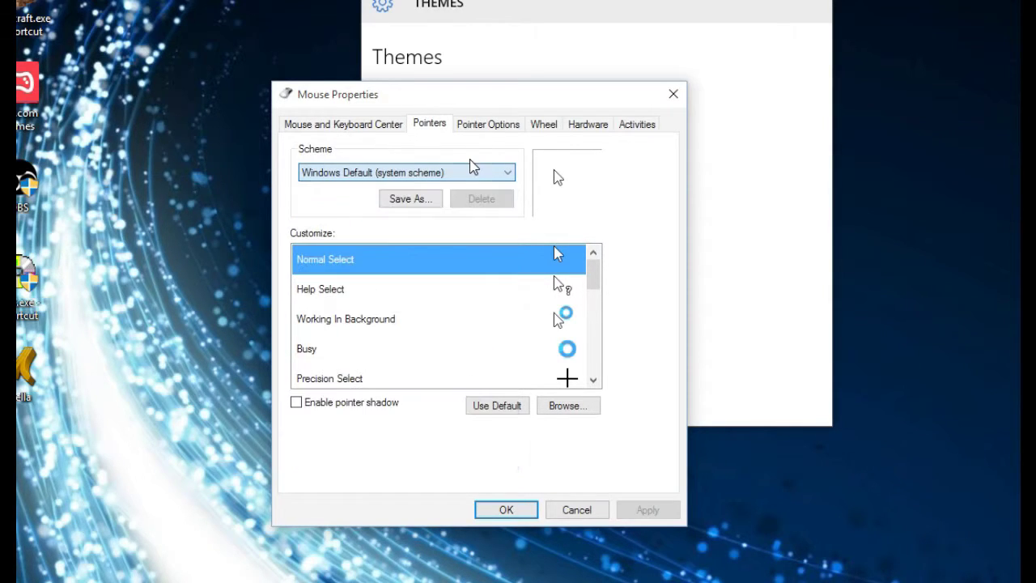
left_click(453, 172)
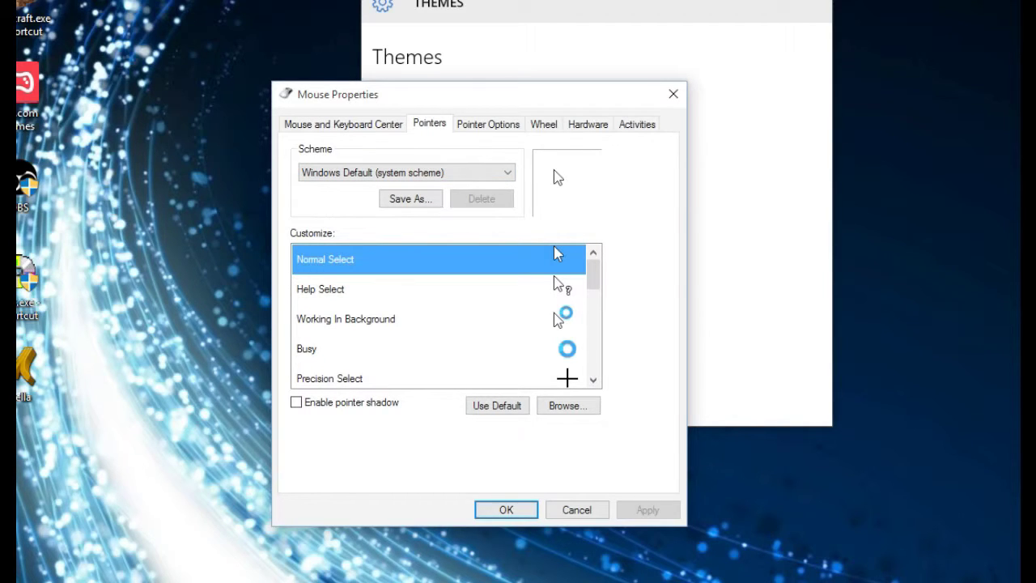
key("alt+Tab")
Open Advanced sound settings and preview the Asteroids Deluxe scheme's Asterisk sound.
left_click(471, 193)
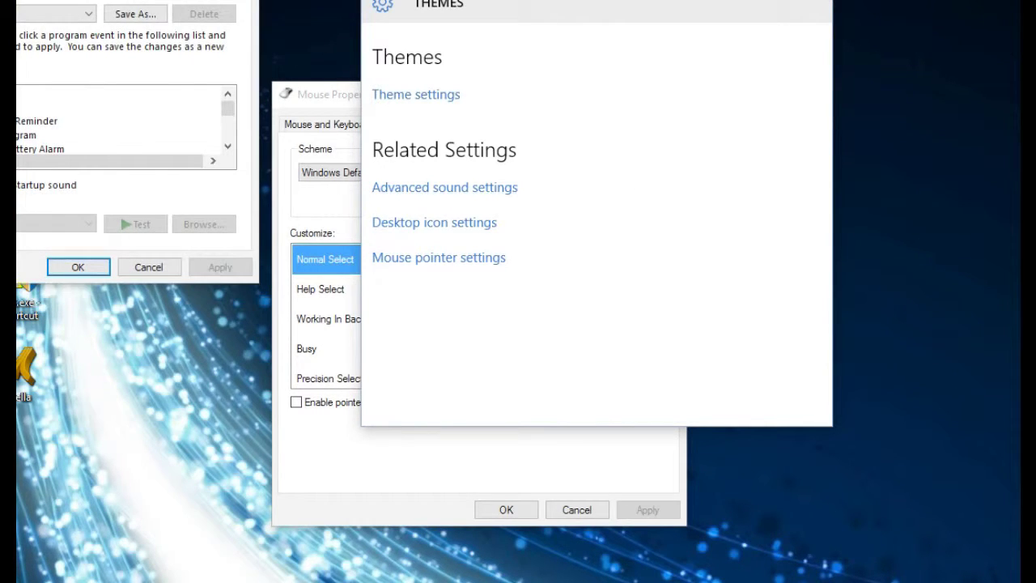
left_click_drag(154, 0, 868, 42)
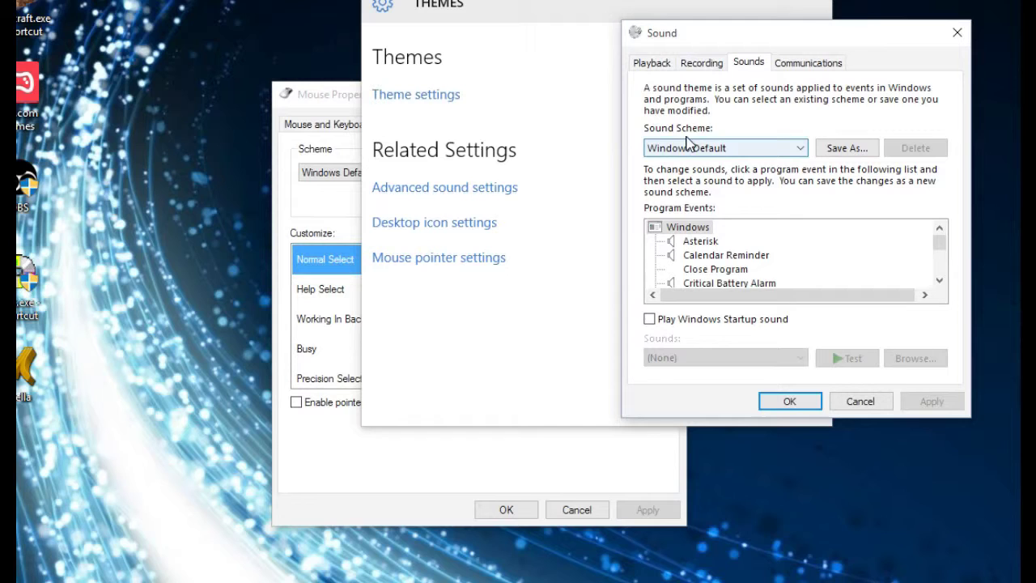
left_click(756, 149)
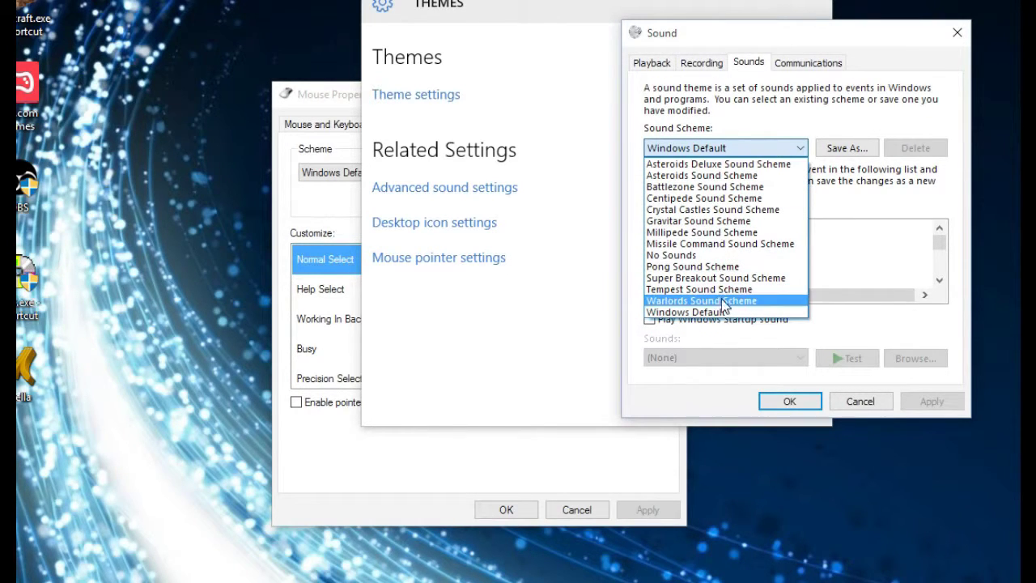
left_click(723, 166)
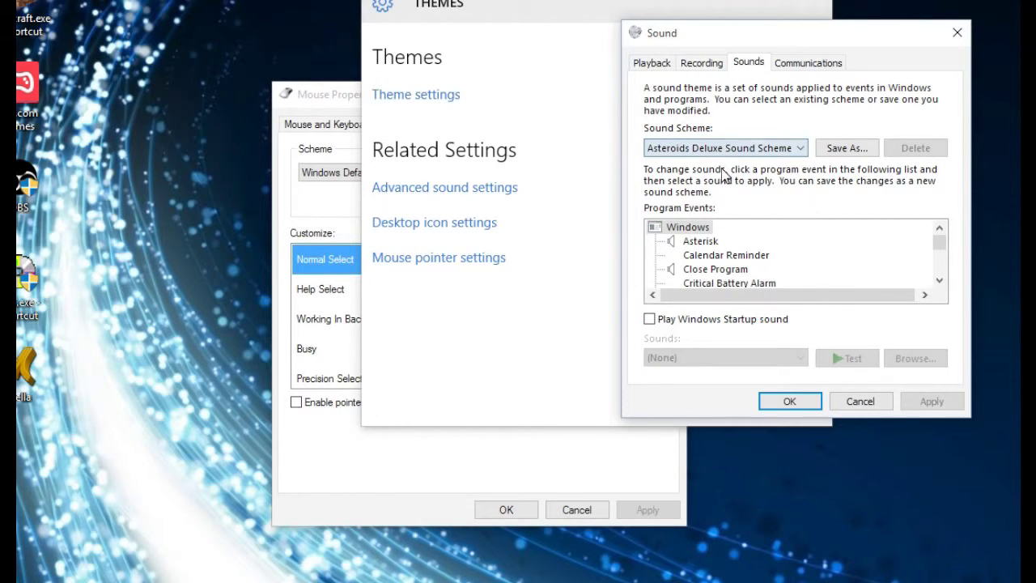
left_click(701, 242)
left_click(839, 366)
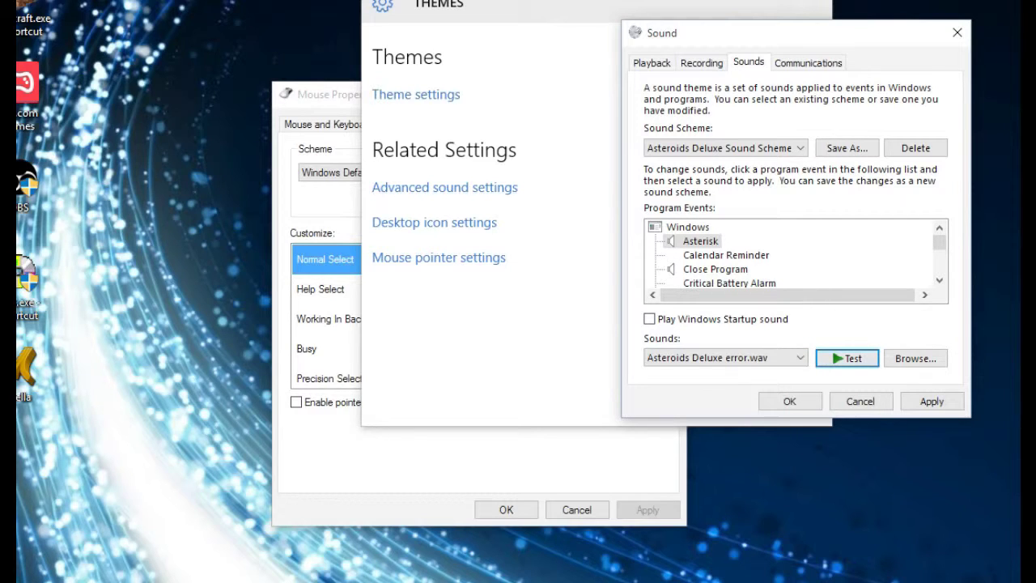
Preview the Asterisk sounds of the Asteroids and Battlezone sound schemes.
left_click(849, 356)
left_click(738, 154)
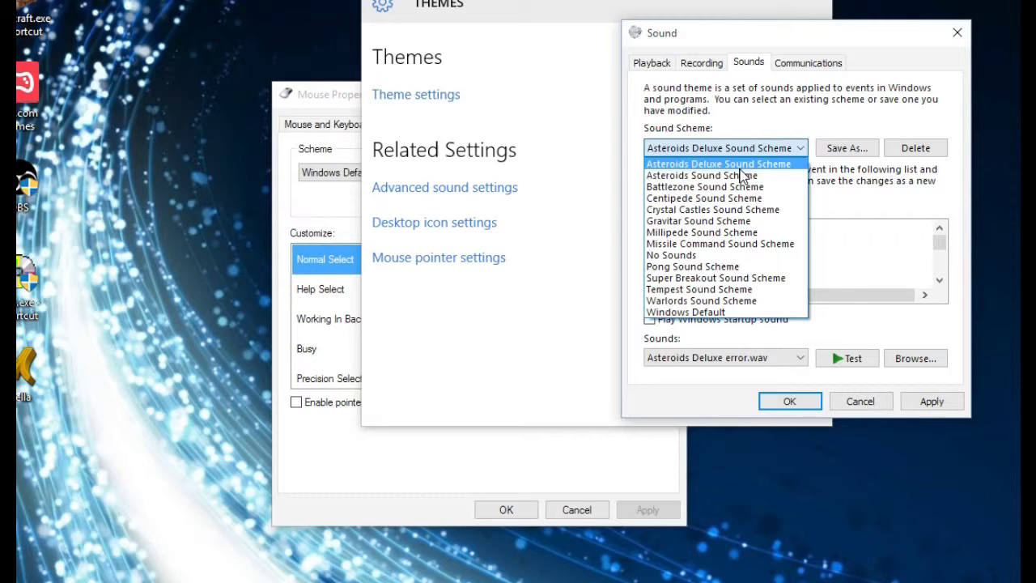
left_click(713, 173)
left_click(849, 364)
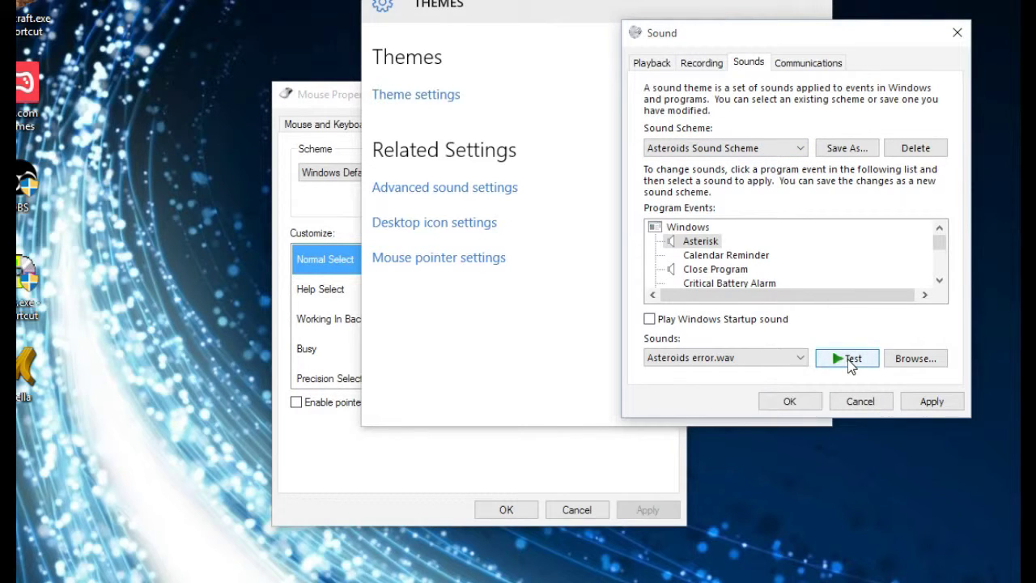
left_click(728, 148)
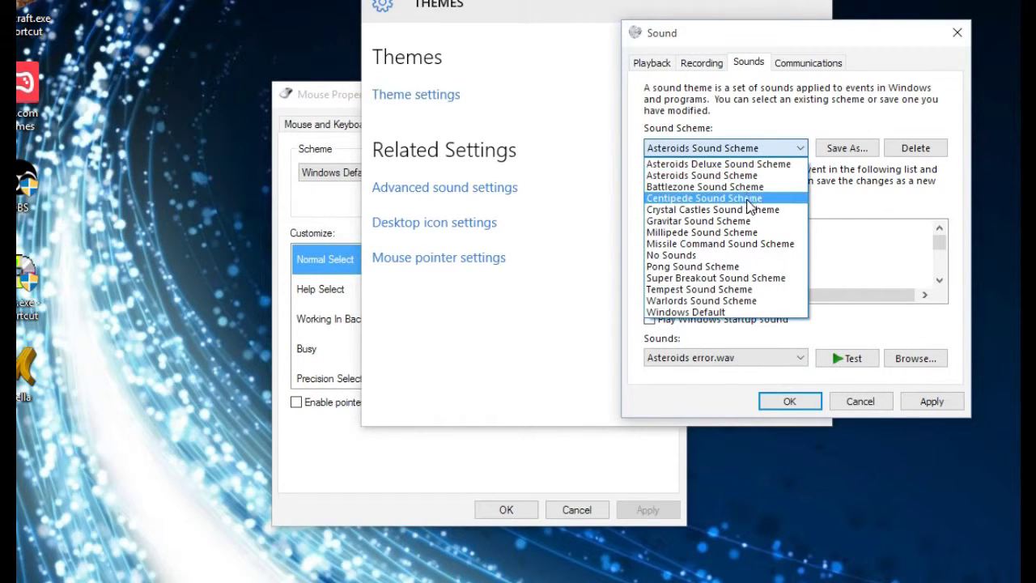
left_click(737, 194)
left_click(849, 358)
Test the Asterisk sounds of the Centipede, Crystal Castles and Gravitar sound schemes.
left_click(795, 150)
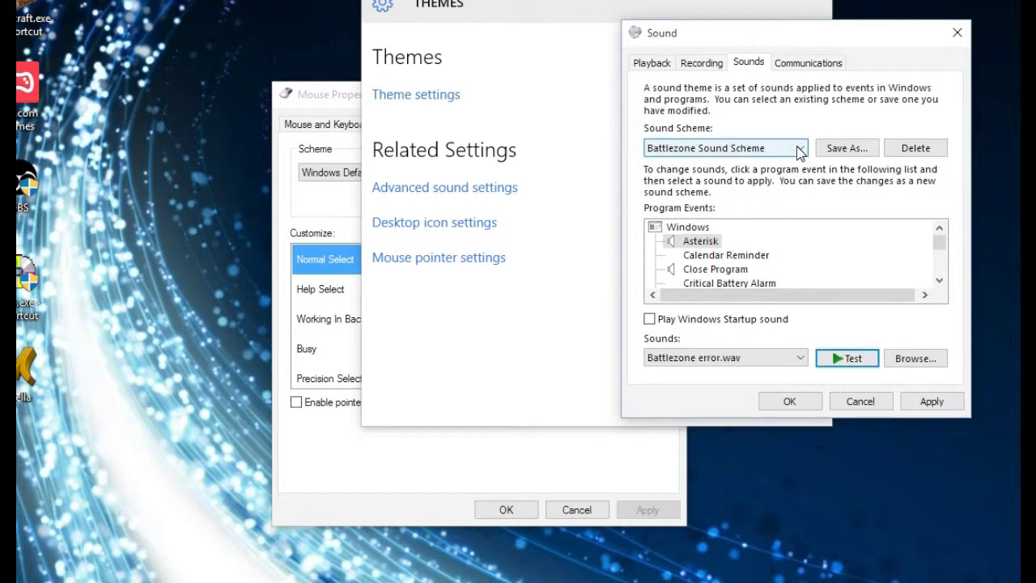
left_click(776, 199)
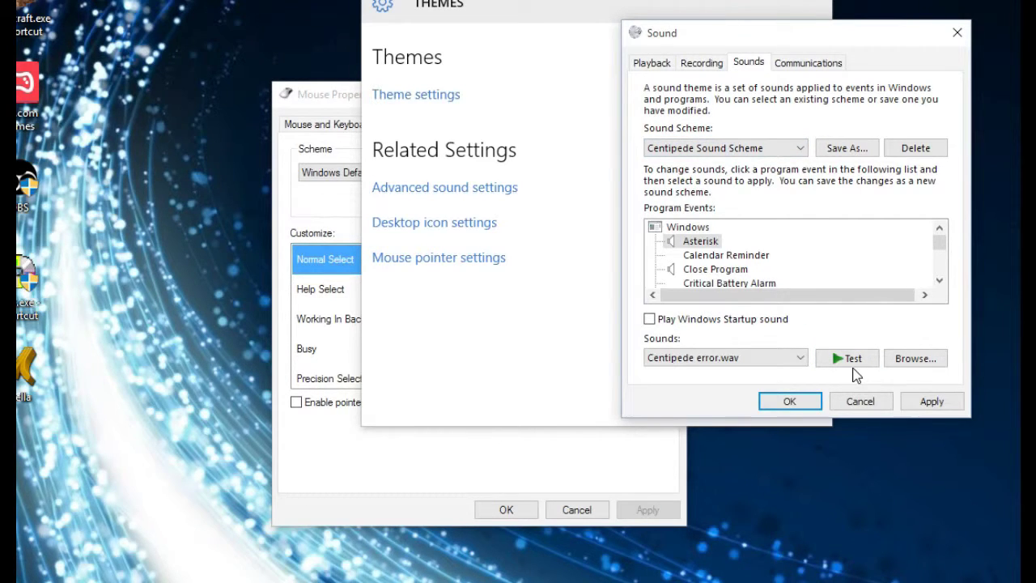
left_click(850, 358)
left_click(795, 147)
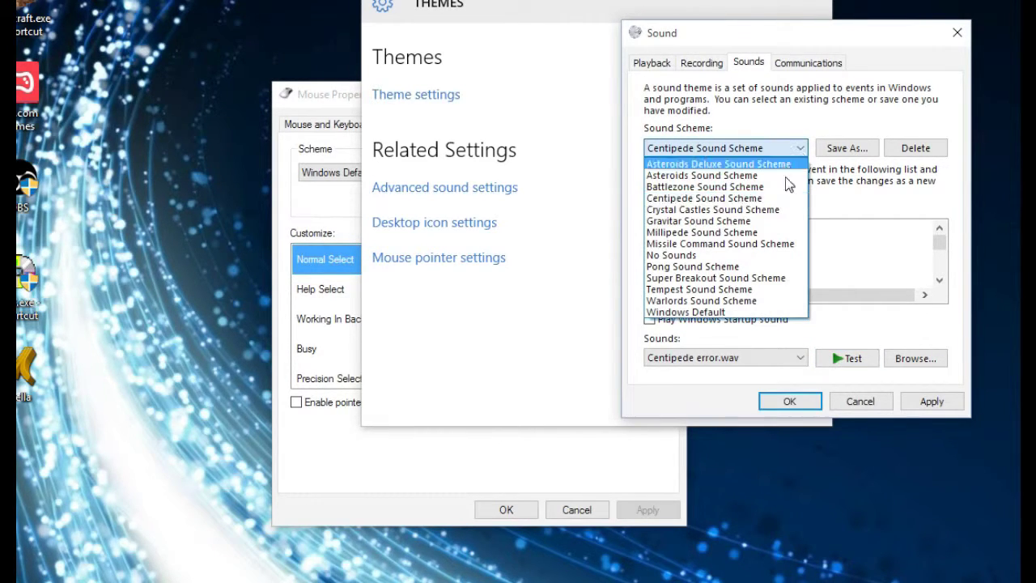
left_click(775, 212)
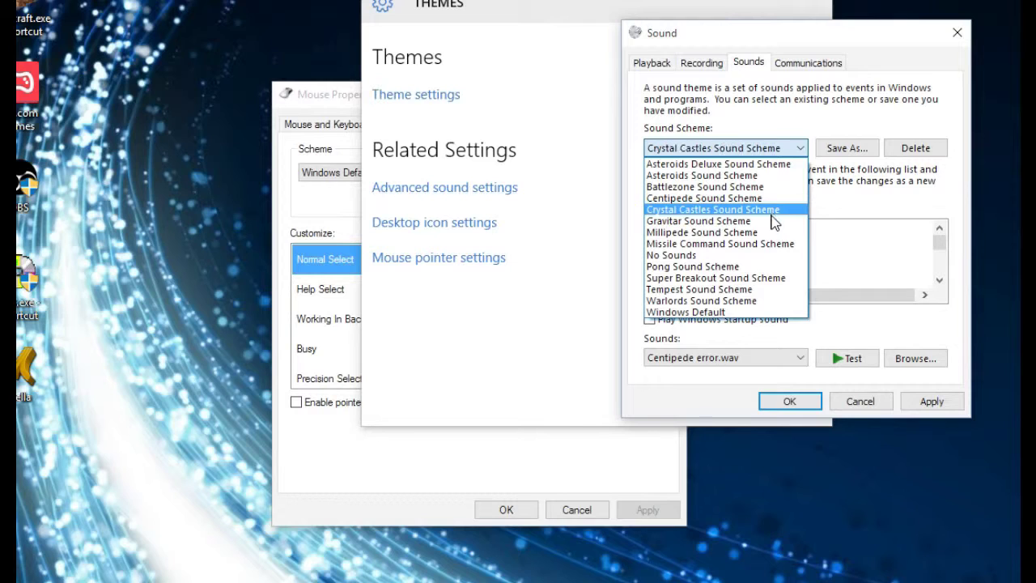
left_click(847, 357)
left_click(798, 149)
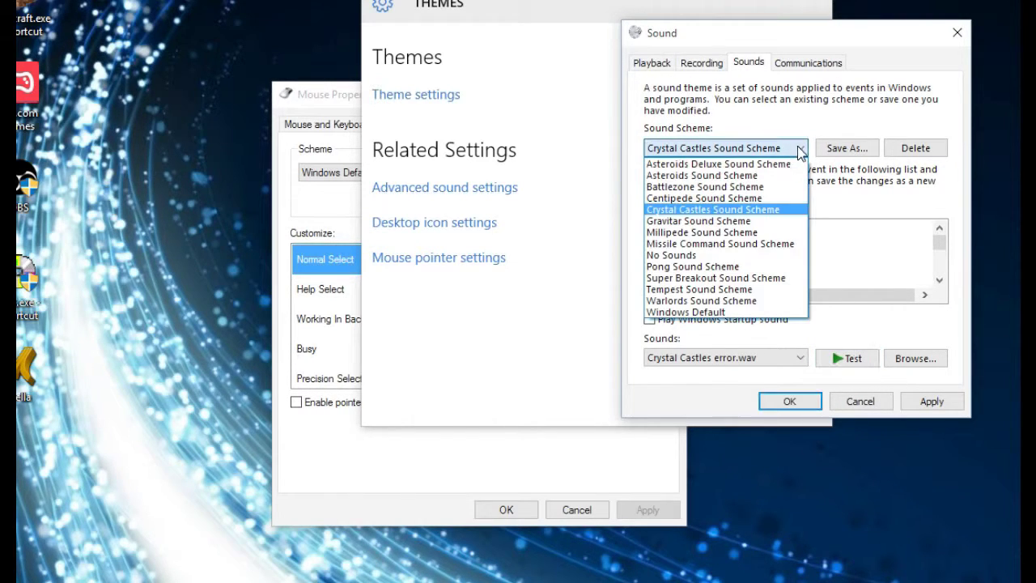
left_click(769, 223)
left_click(850, 362)
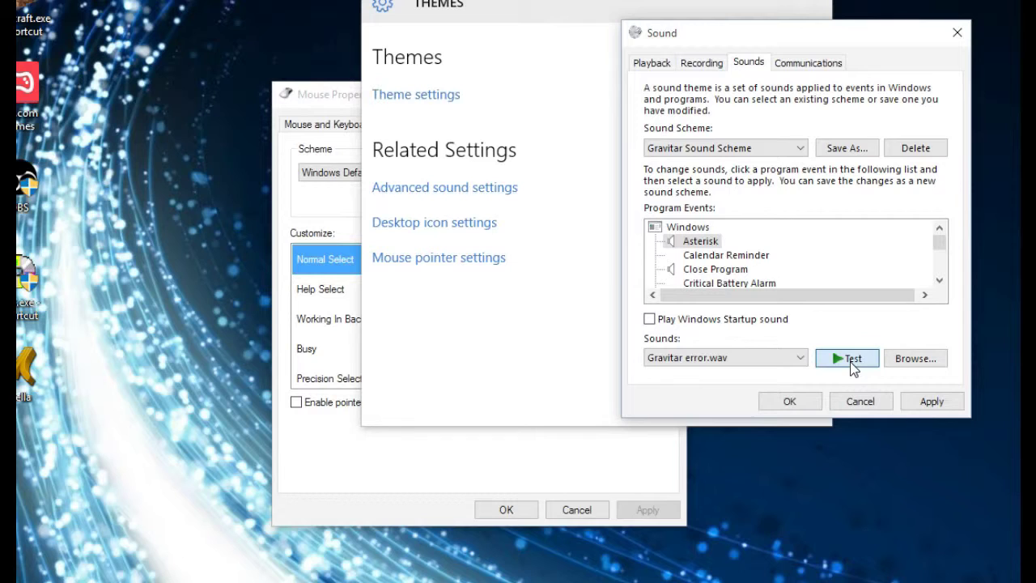
Test the Millipede, Missile Command and Pong sound schemes, ending on Pong.
left_click(769, 148)
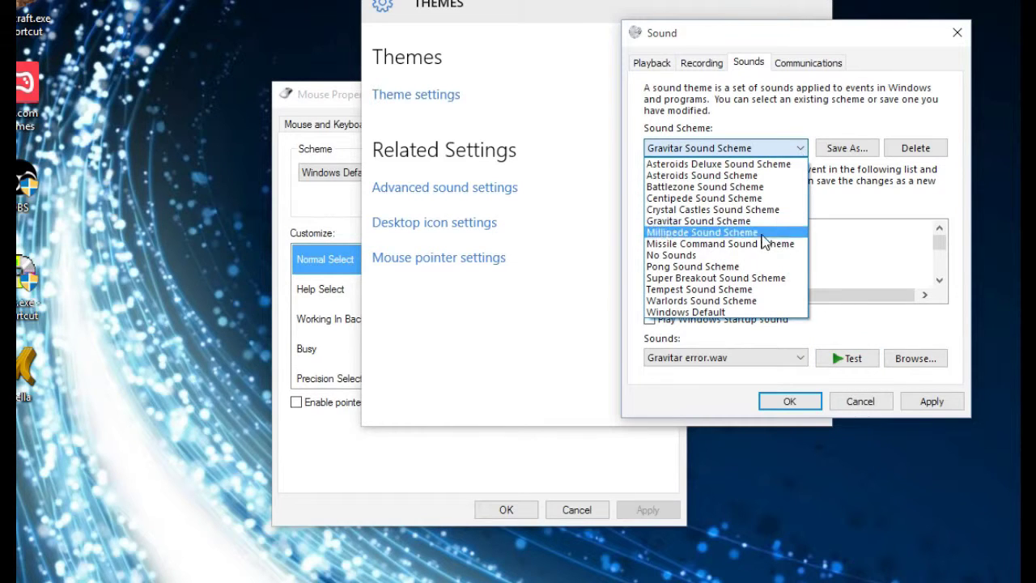
left_click(761, 232)
left_click(852, 360)
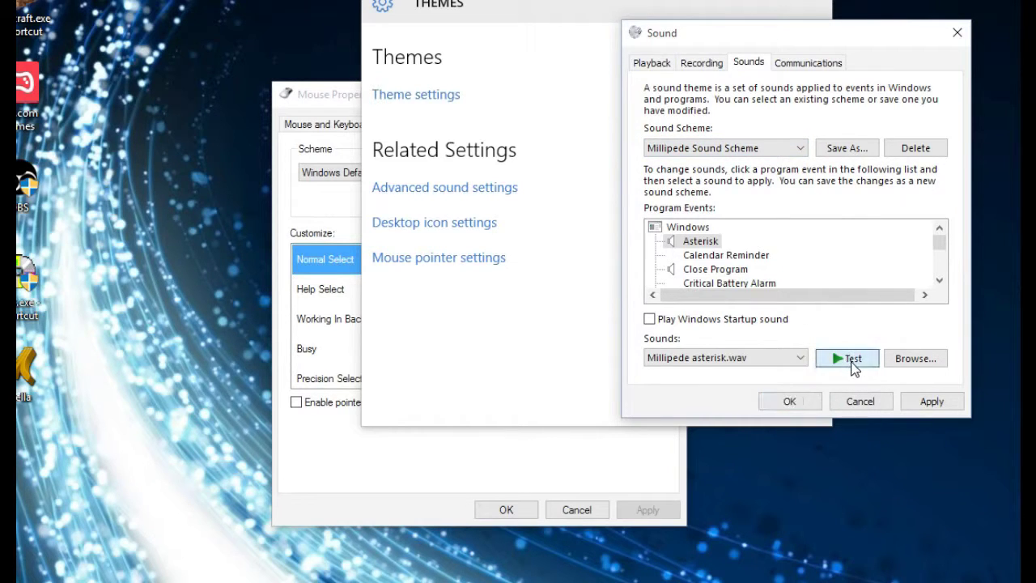
left_click(800, 150)
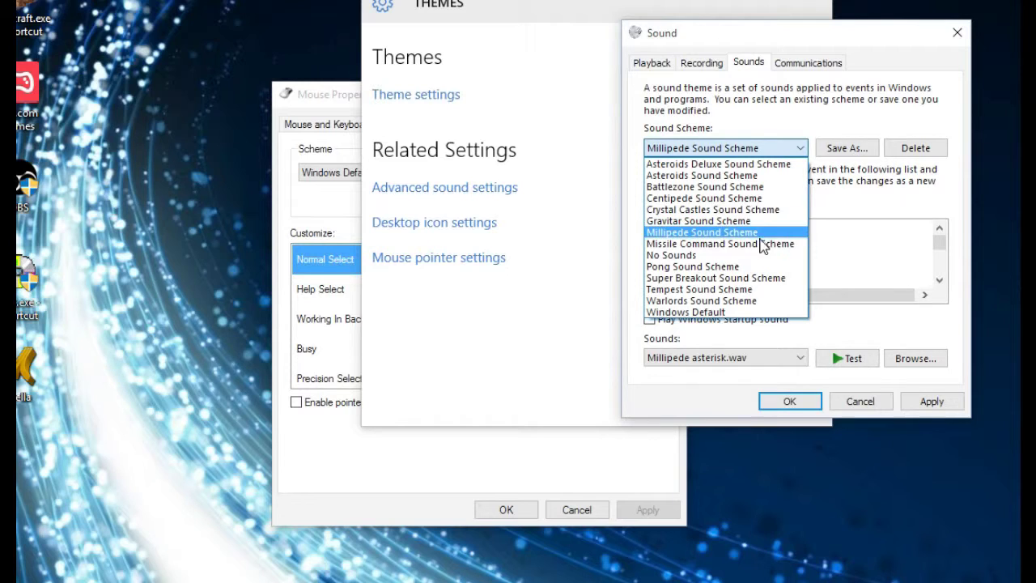
left_click(761, 244)
left_click(848, 358)
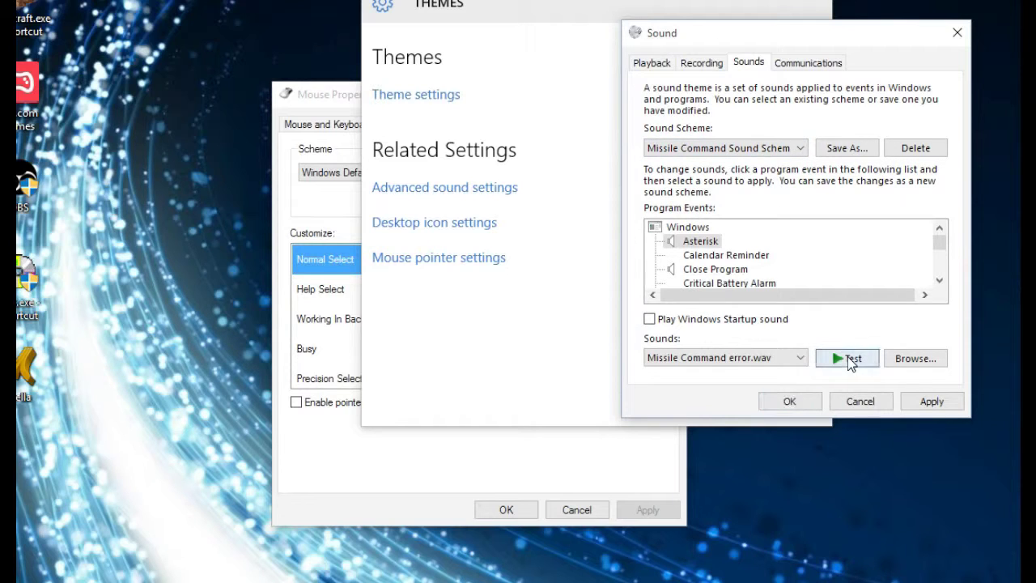
left_click(800, 149)
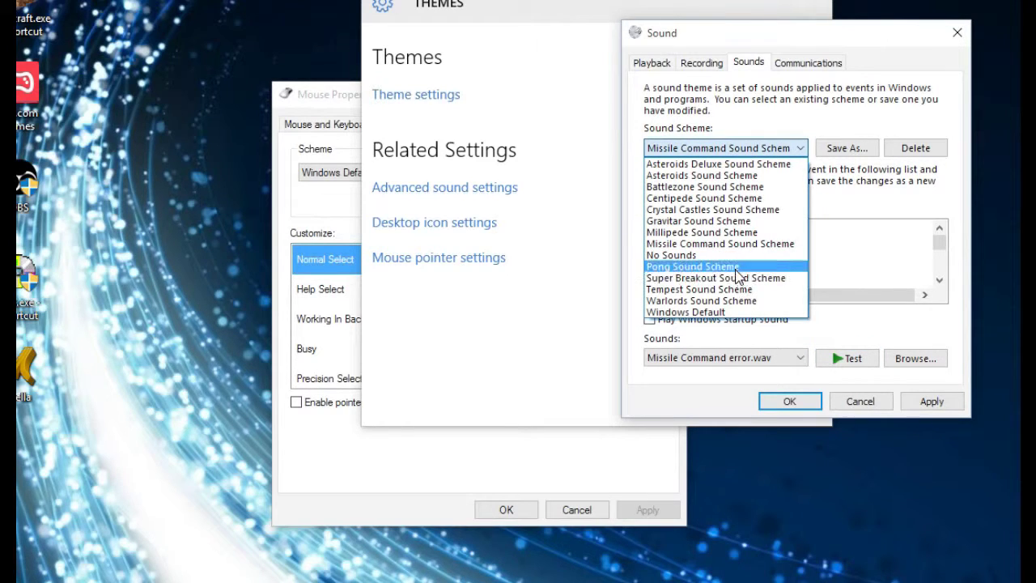
left_click(738, 267)
left_click(844, 358)
Preview the error sound in the Super Breakout, Tempest and Warlords schemes, leaving Warlords selected.
left_click(801, 149)
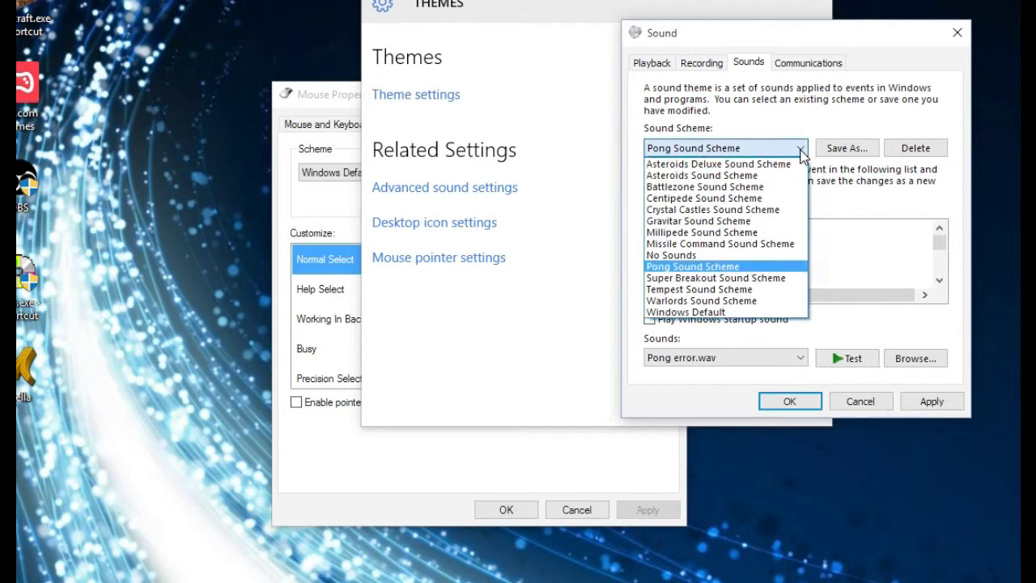
left_click(753, 278)
left_click(839, 364)
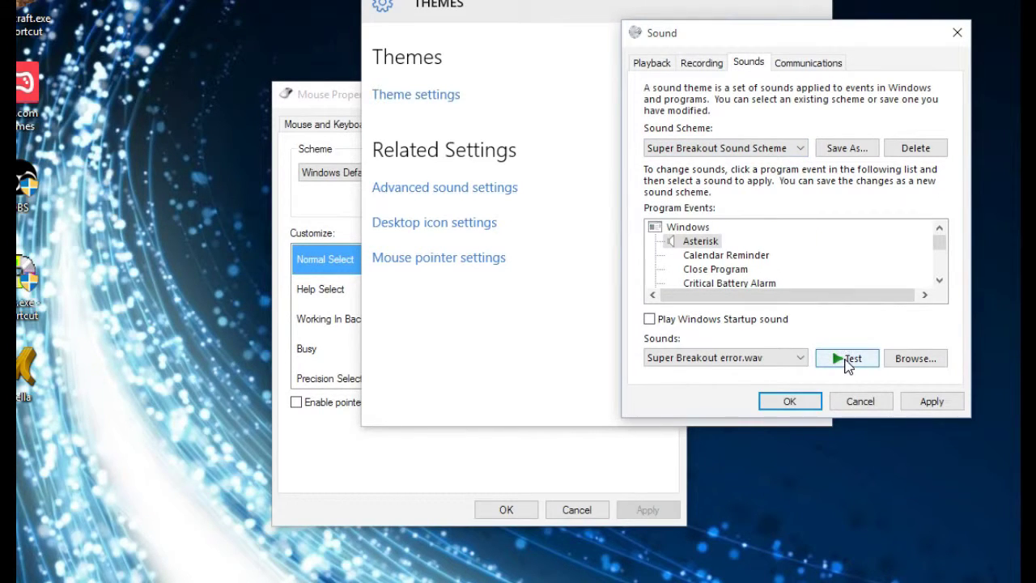
left_click(801, 149)
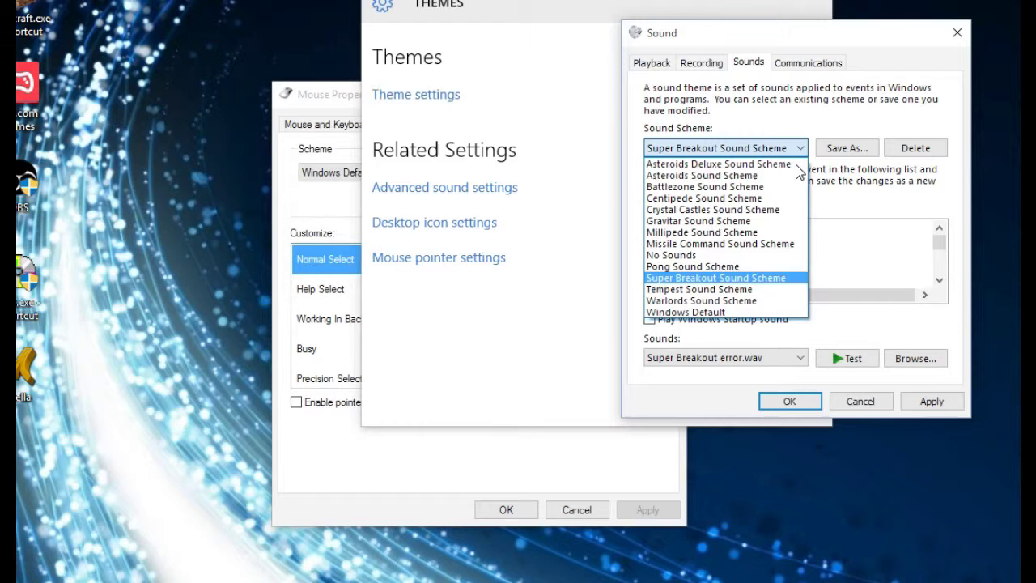
left_click(712, 289)
left_click(846, 356)
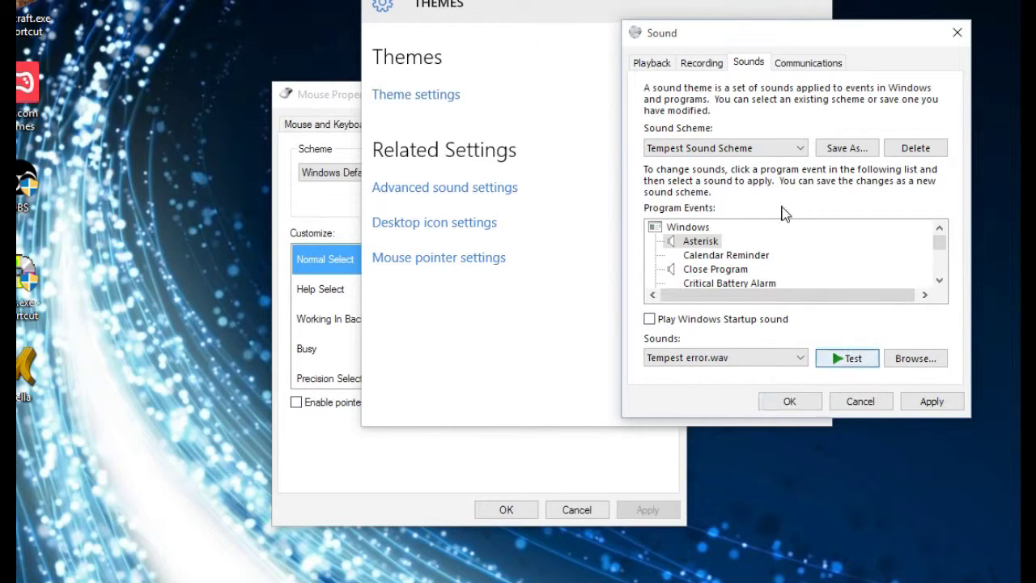
left_click(800, 149)
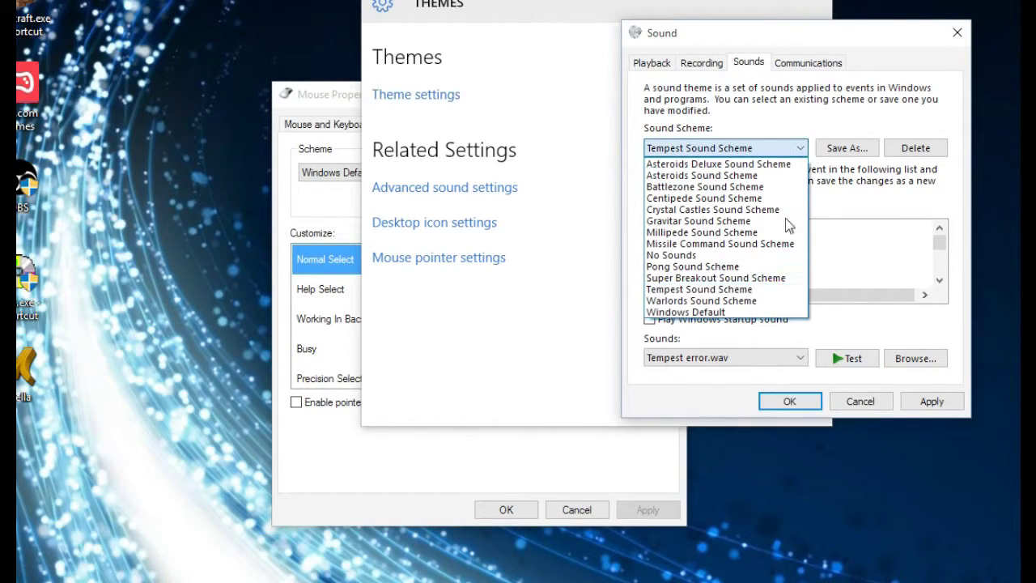
left_click(744, 300)
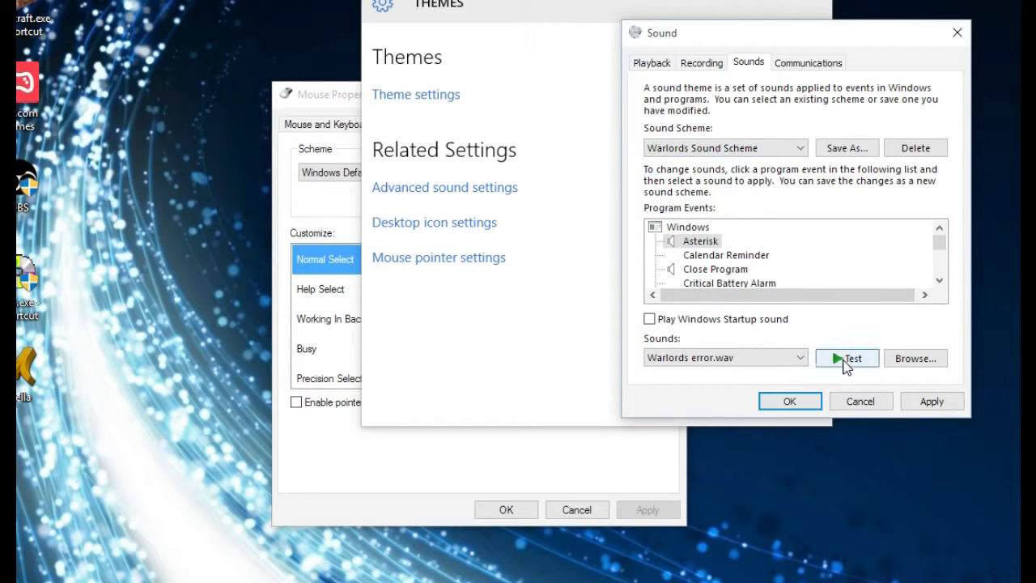
left_click(846, 361)
left_click(773, 149)
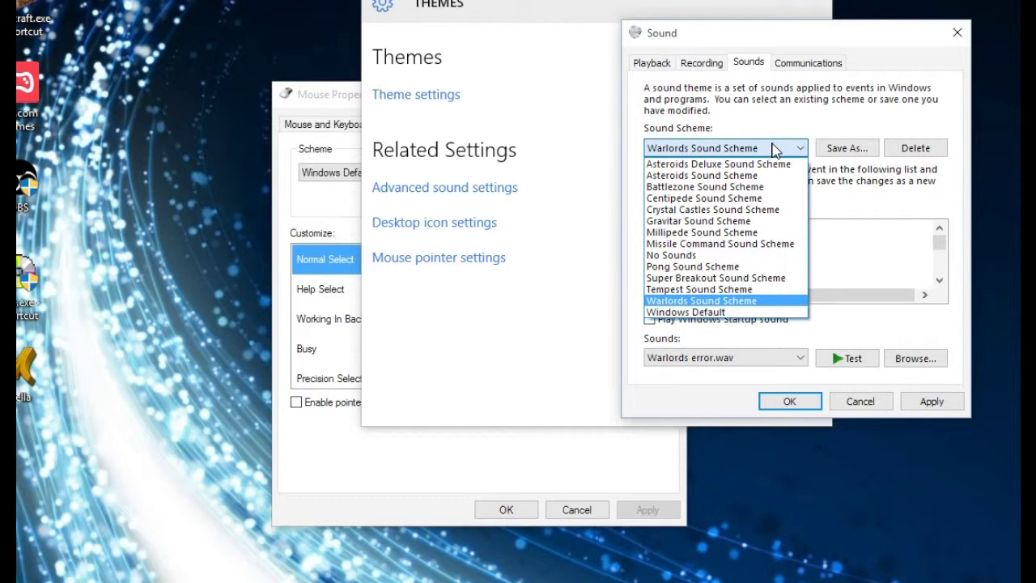
left_click(773, 149)
Select the SystemStart event and test the Warlords start sound.
left_click_drag(940, 246, 941, 257)
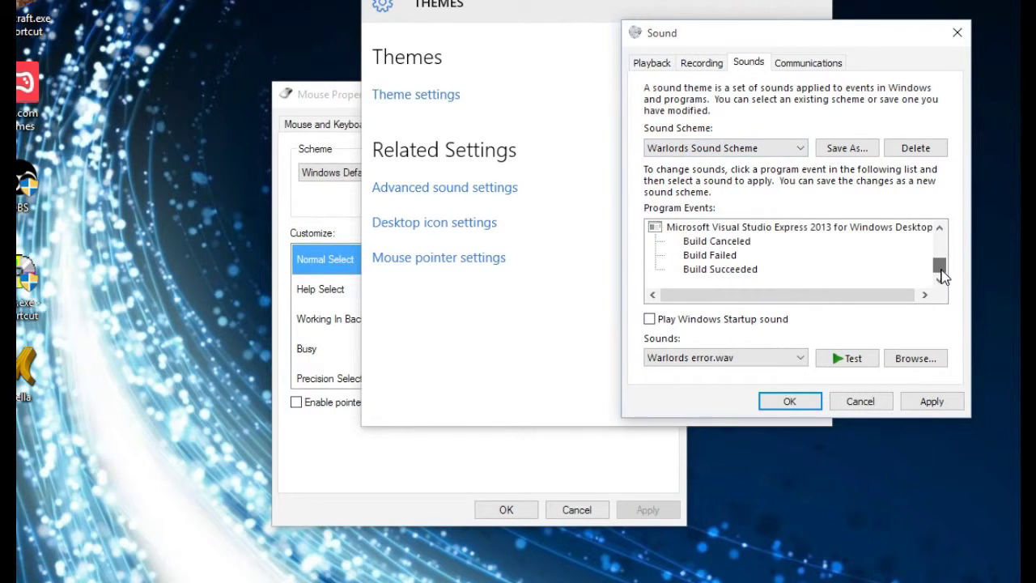
scroll(942, 257, "down", 3)
scroll(941, 257, "down", 1)
scroll(870, 258, "down", 1)
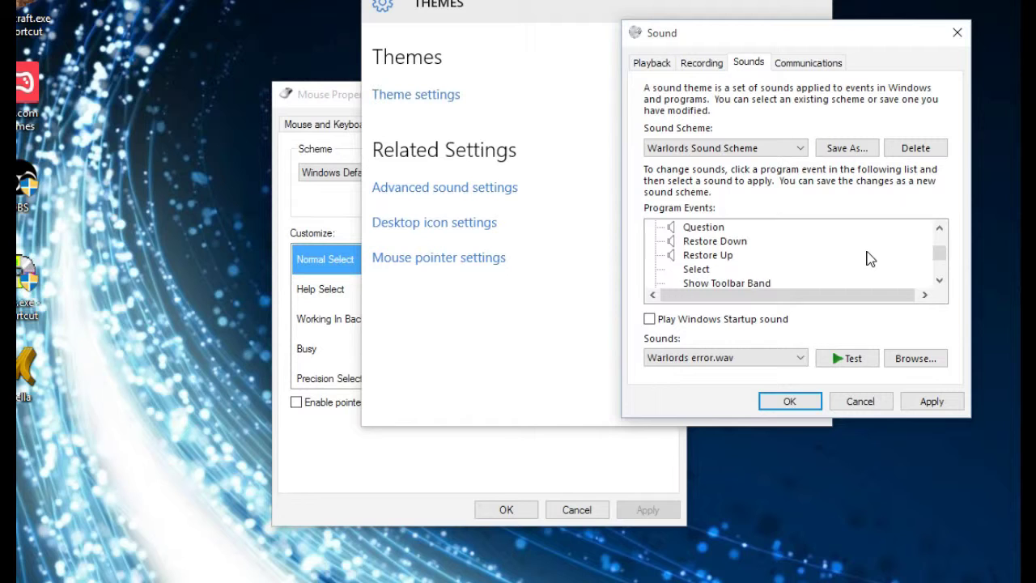
scroll(870, 258, "down", 1)
scroll(870, 258, "down", 1)
left_click(709, 228)
left_click(849, 357)
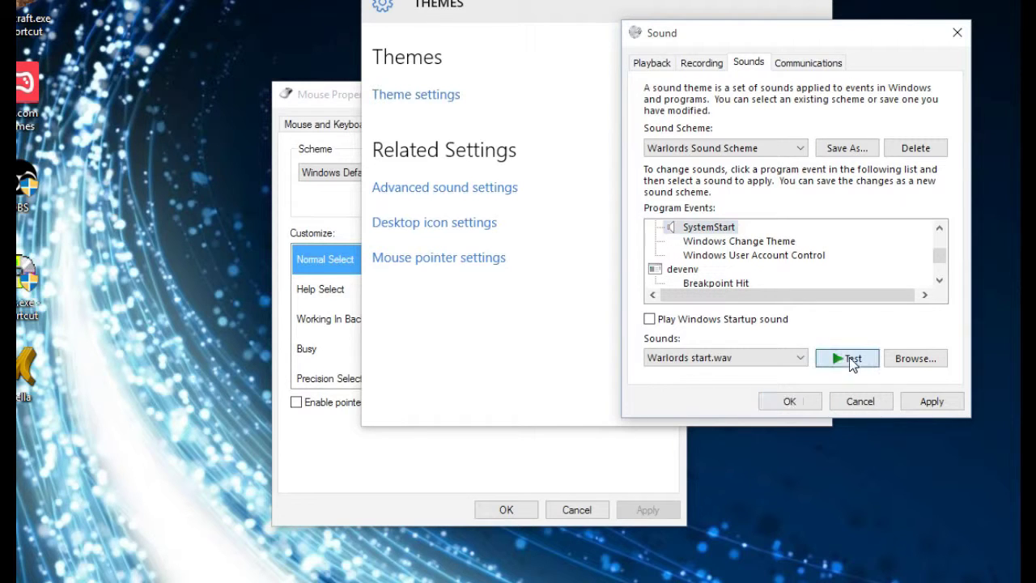
Preview the start sound in the Asteroids Deluxe, Asteroids, Battlezone and Centipede schemes.
left_click(776, 149)
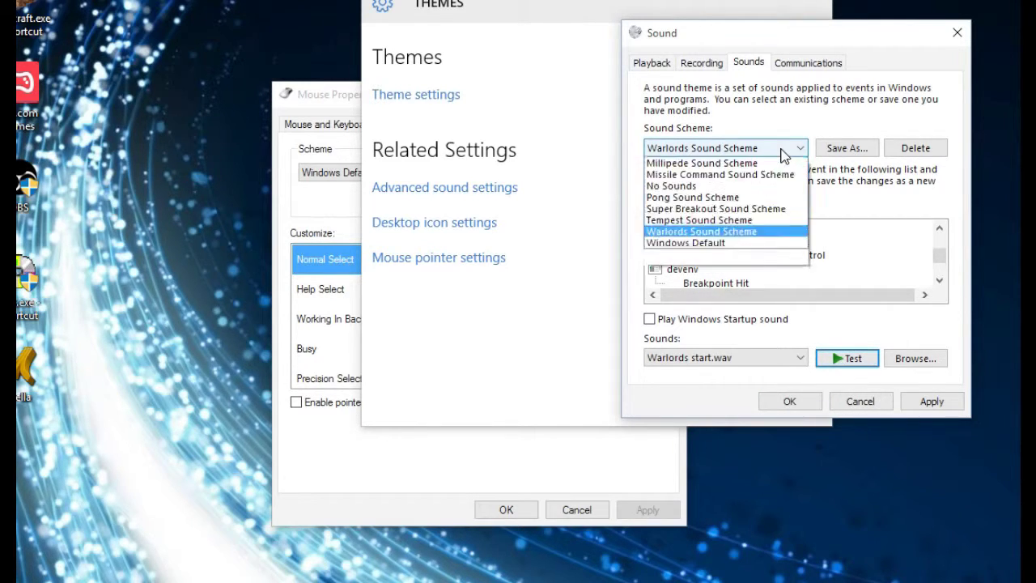
left_click(773, 166)
left_click(848, 357)
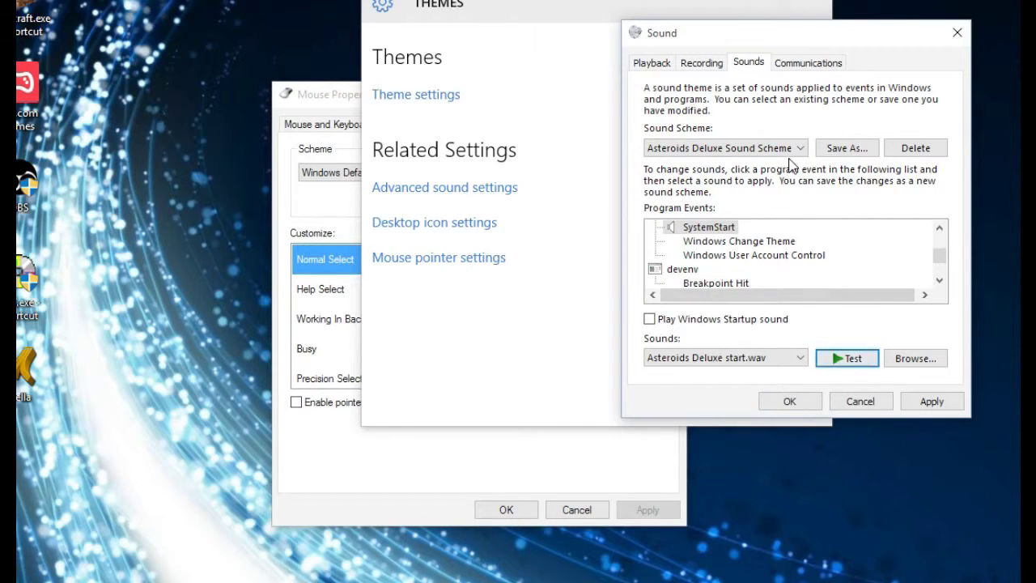
left_click(794, 149)
left_click(777, 175)
left_click(849, 357)
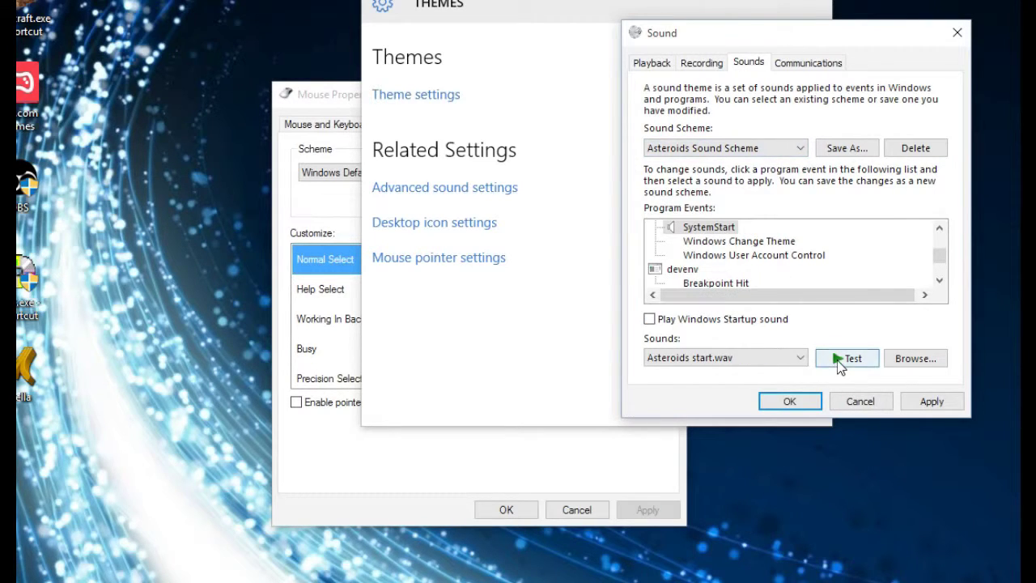
left_click(753, 145)
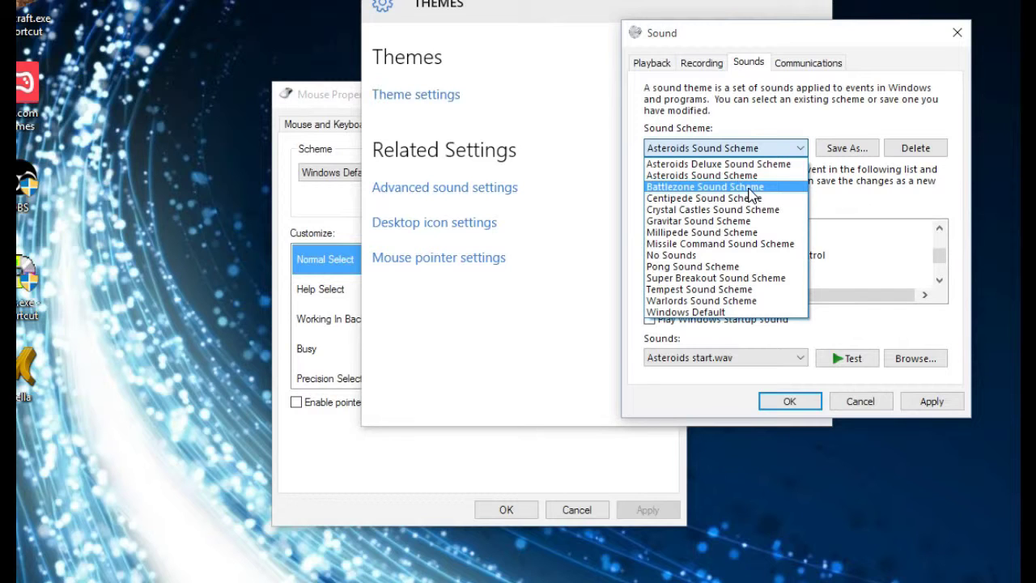
left_click(753, 187)
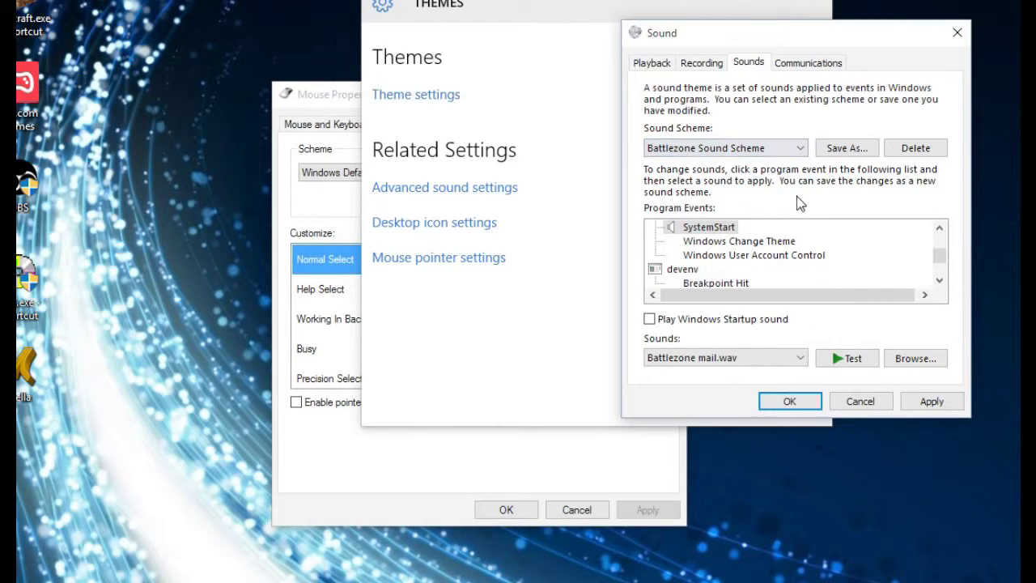
left_click(854, 367)
left_click(752, 147)
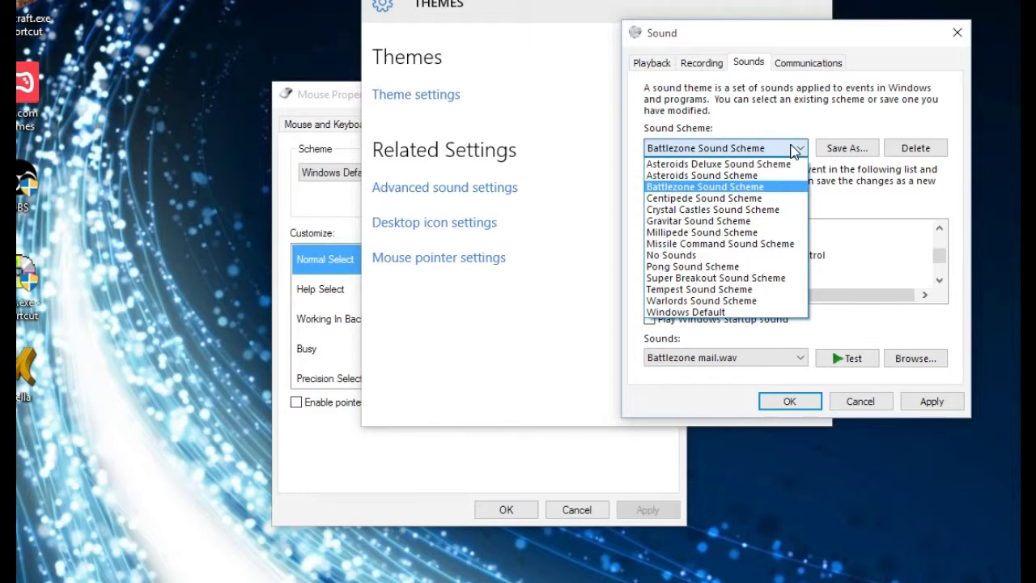
left_click(753, 196)
Preview the start sound in the Crystal Castles, Gravitar and Millipede schemes.
left_click(762, 150)
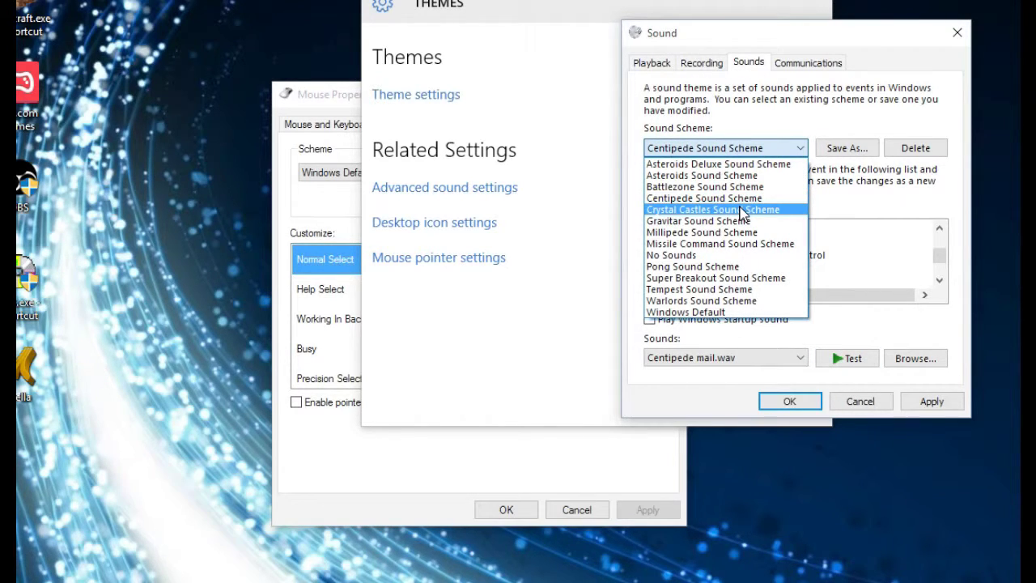
left_click(741, 209)
left_click(845, 366)
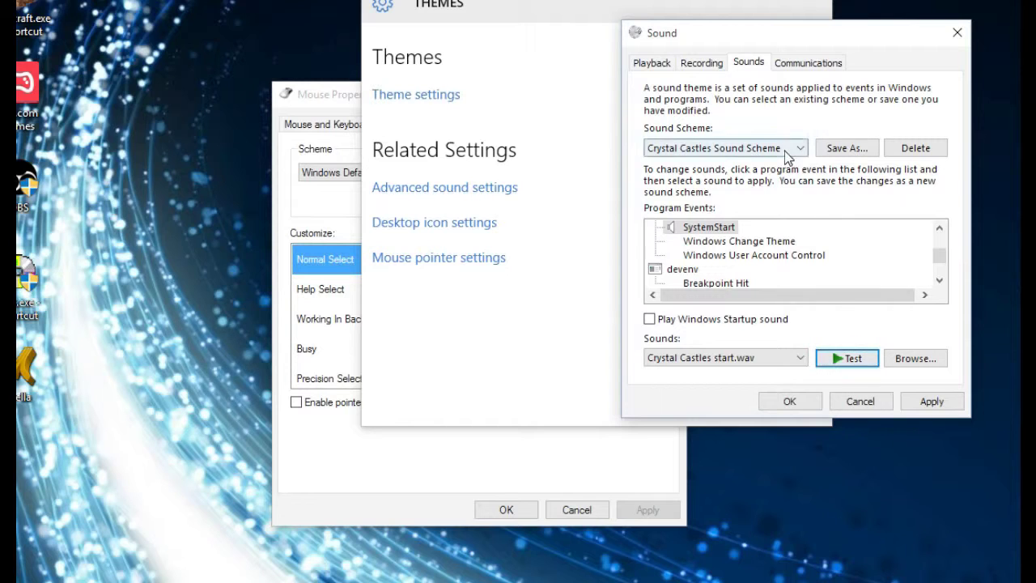
left_click(785, 151)
left_click(749, 220)
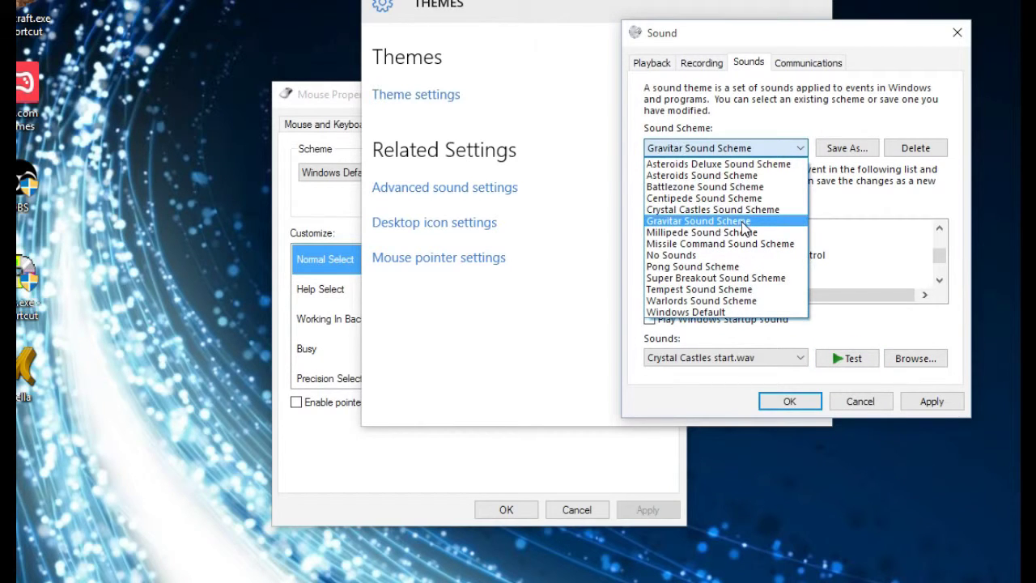
left_click(853, 366)
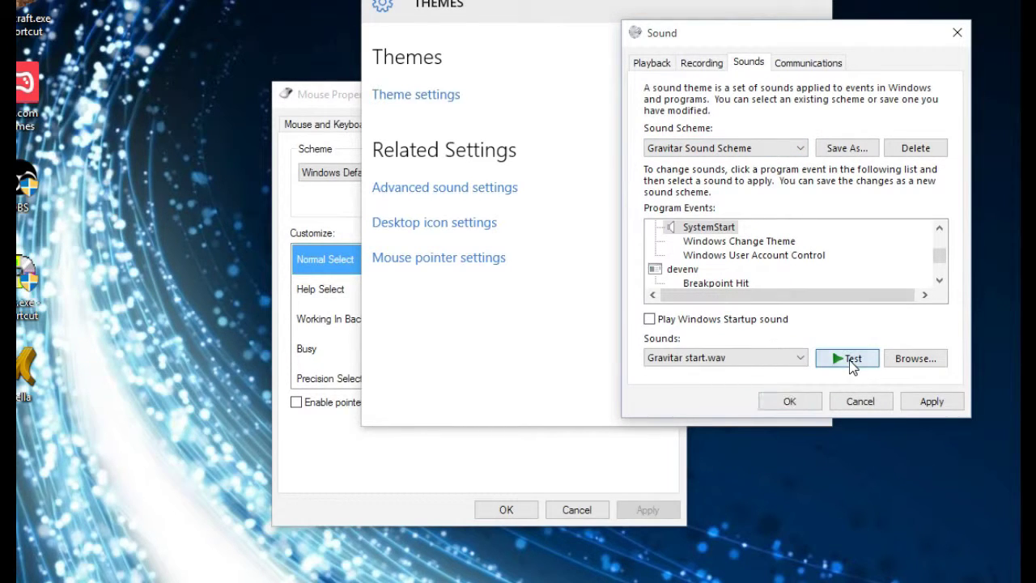
left_click(780, 153)
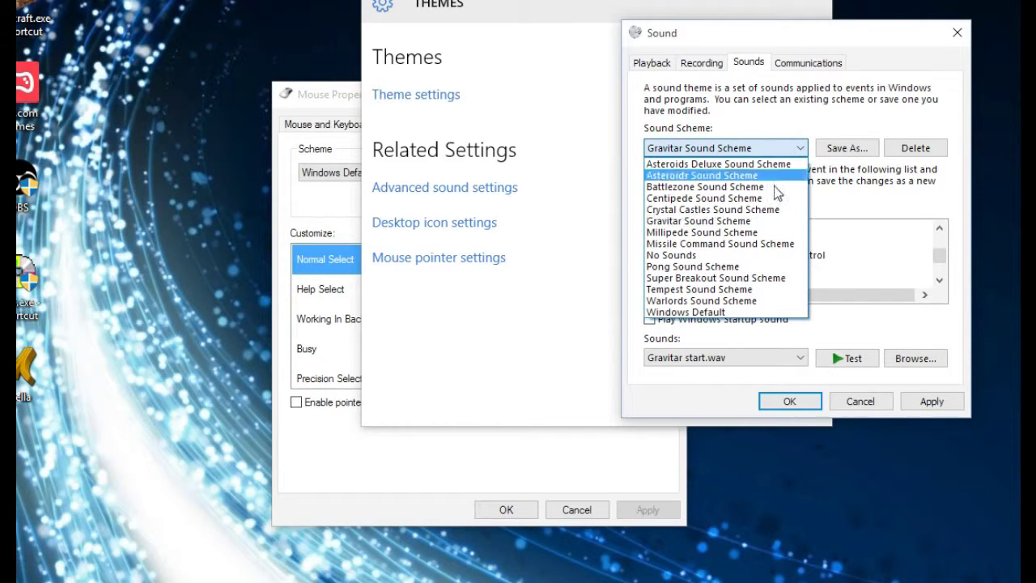
left_click(755, 236)
left_click(840, 358)
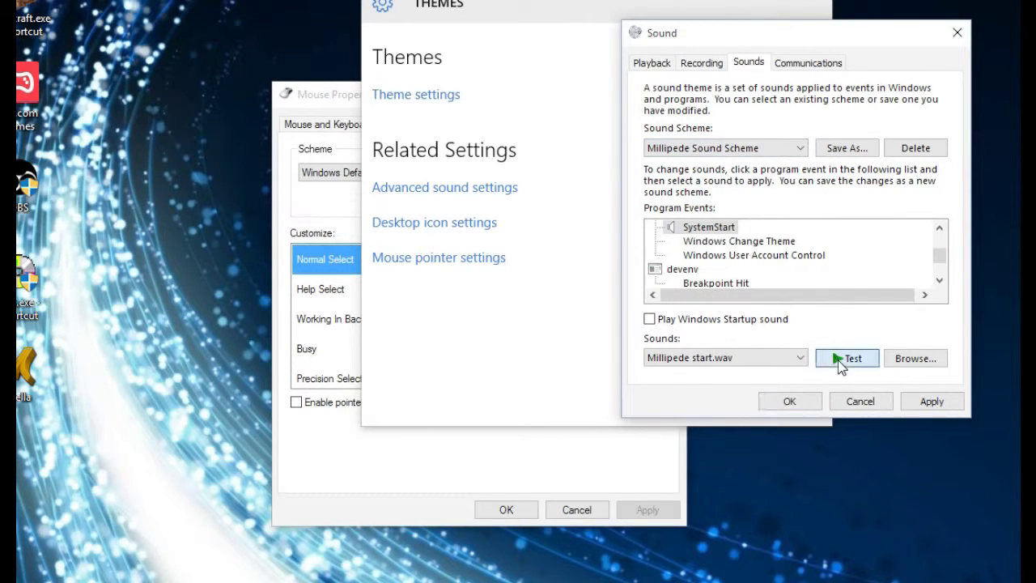
Preview the start sound in the Missile Command, Pong, Super Breakout and Tempest schemes.
left_click(779, 153)
left_click(757, 252)
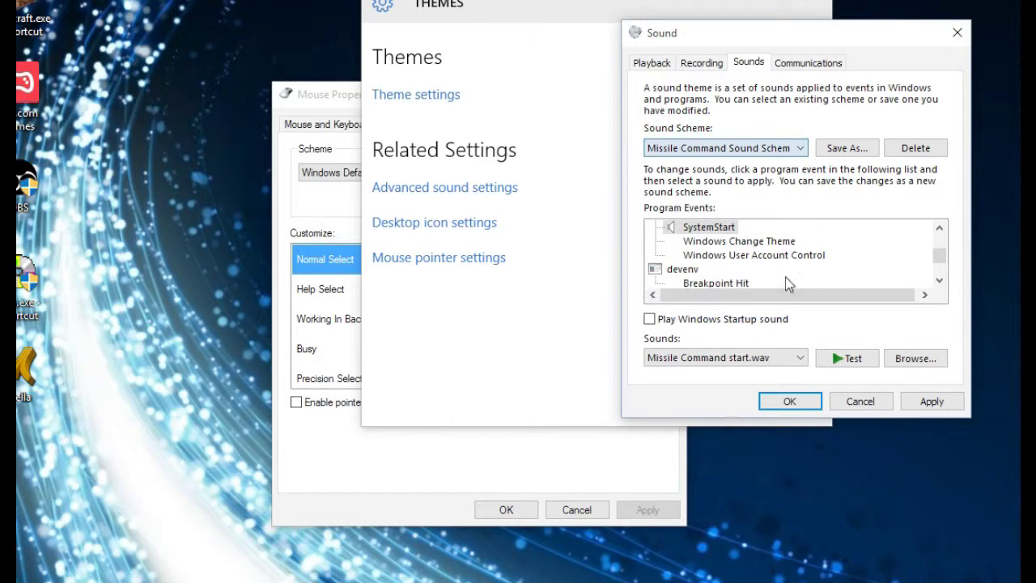
left_click(849, 358)
left_click(789, 154)
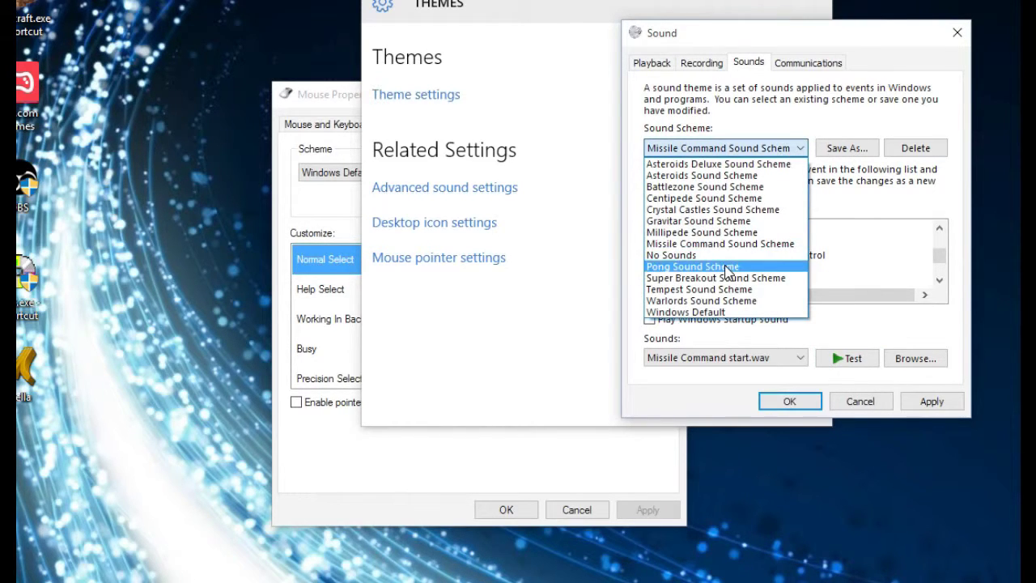
left_click(729, 268)
left_click(780, 148)
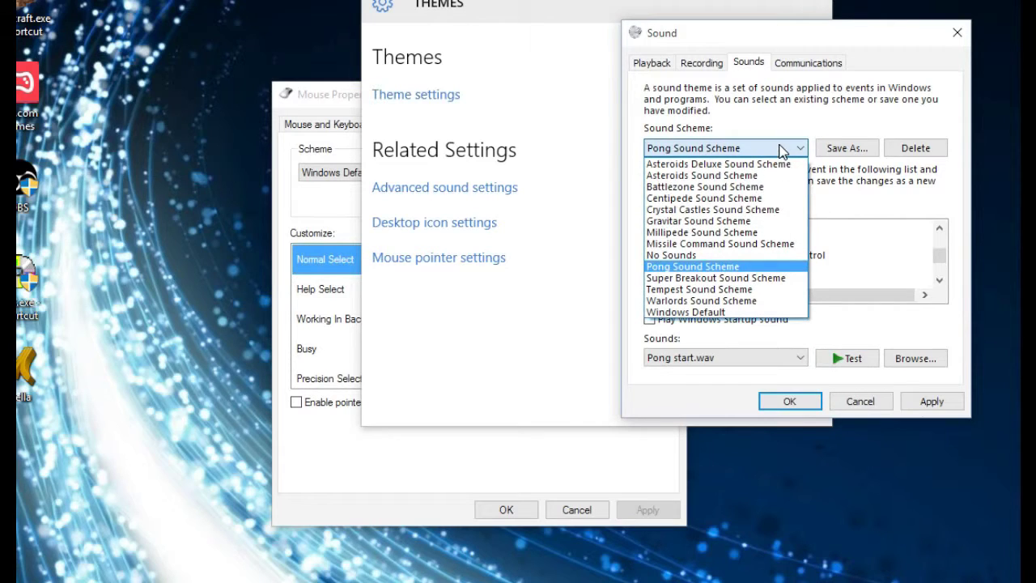
left_click(759, 277)
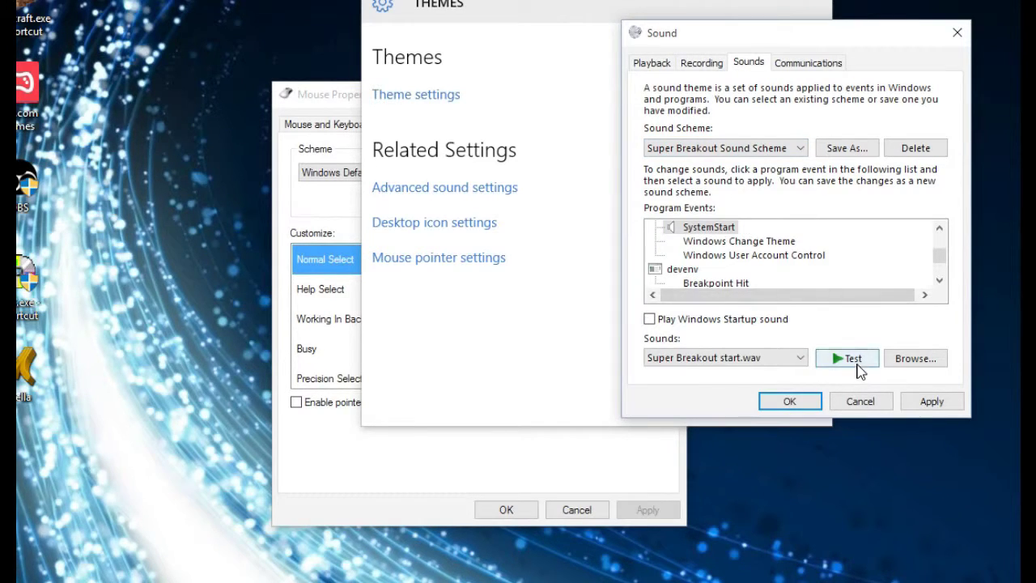
left_click(850, 358)
left_click(777, 148)
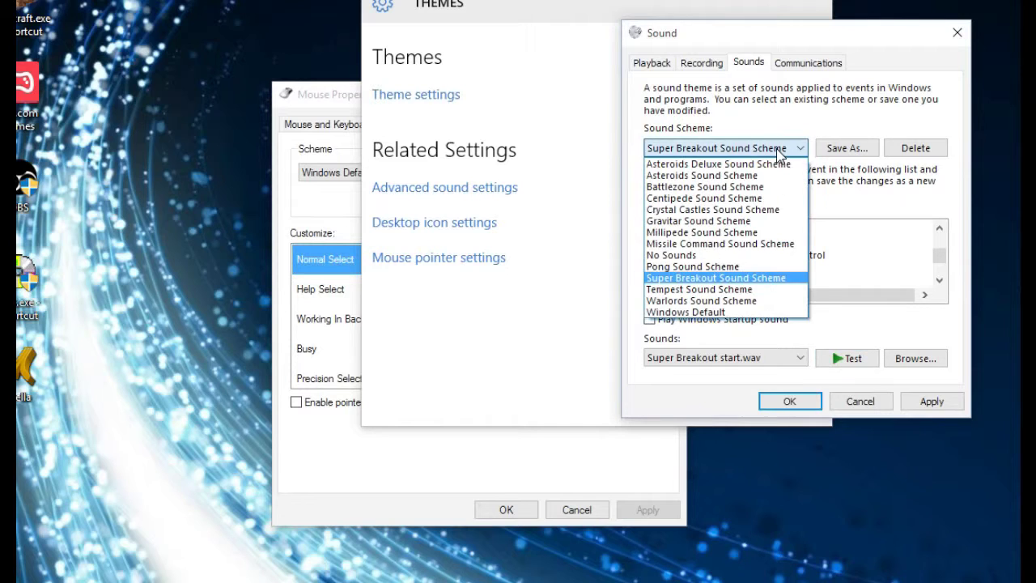
left_click(745, 289)
left_click(846, 359)
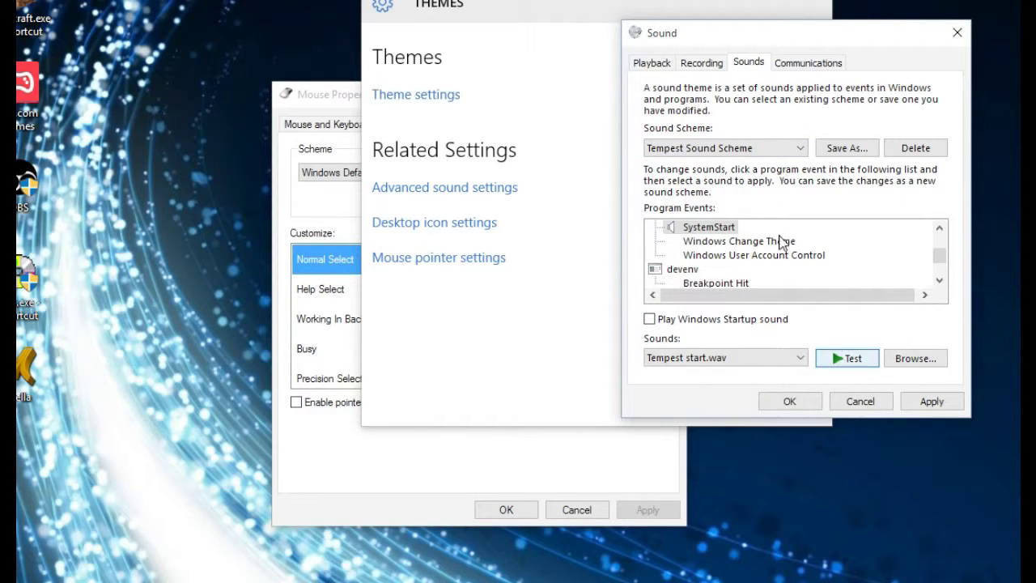
Go through Warlords, then restore and apply the Windows Default sound scheme.
left_click(763, 150)
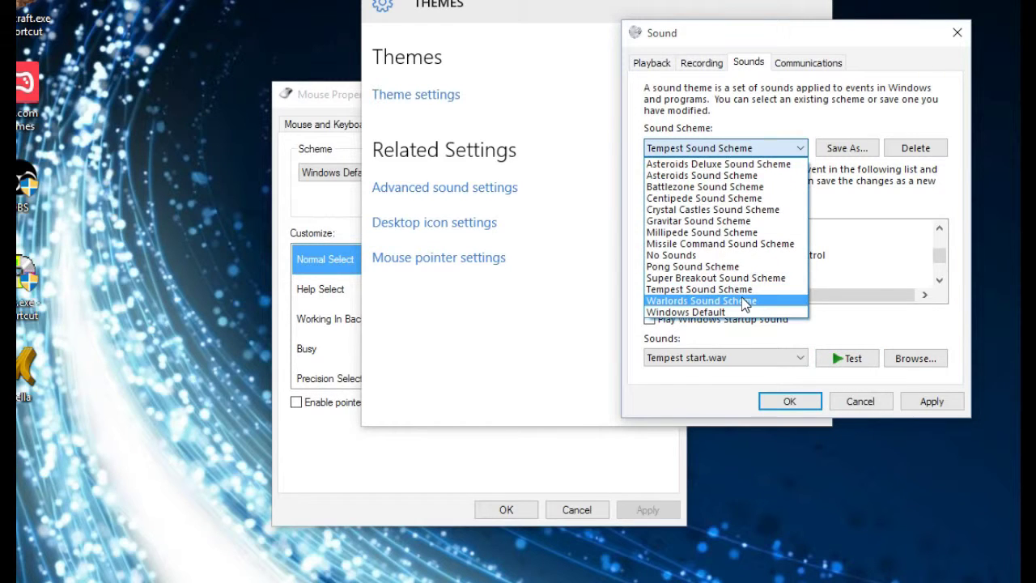
left_click(739, 304)
left_click(786, 148)
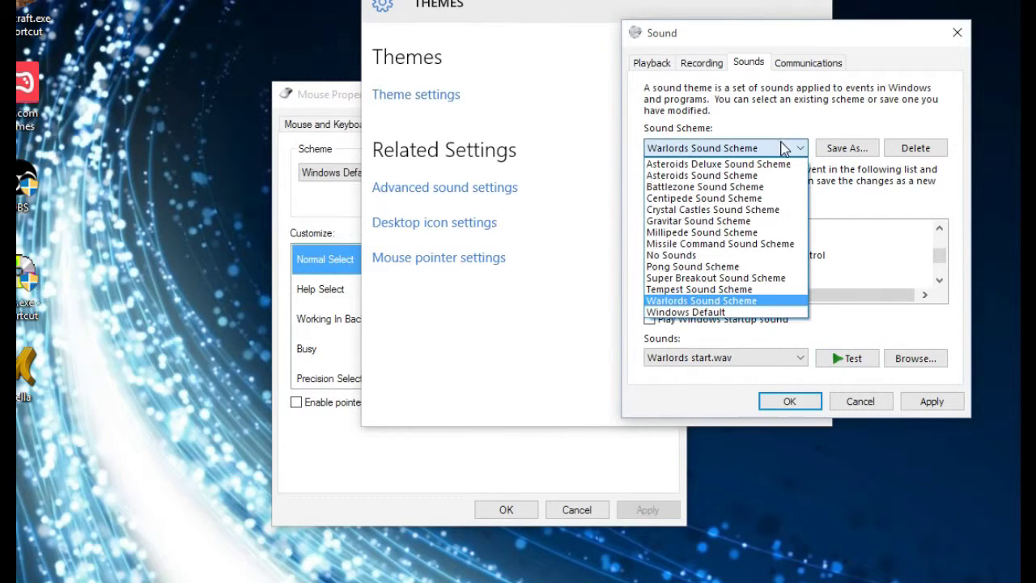
left_click(733, 312)
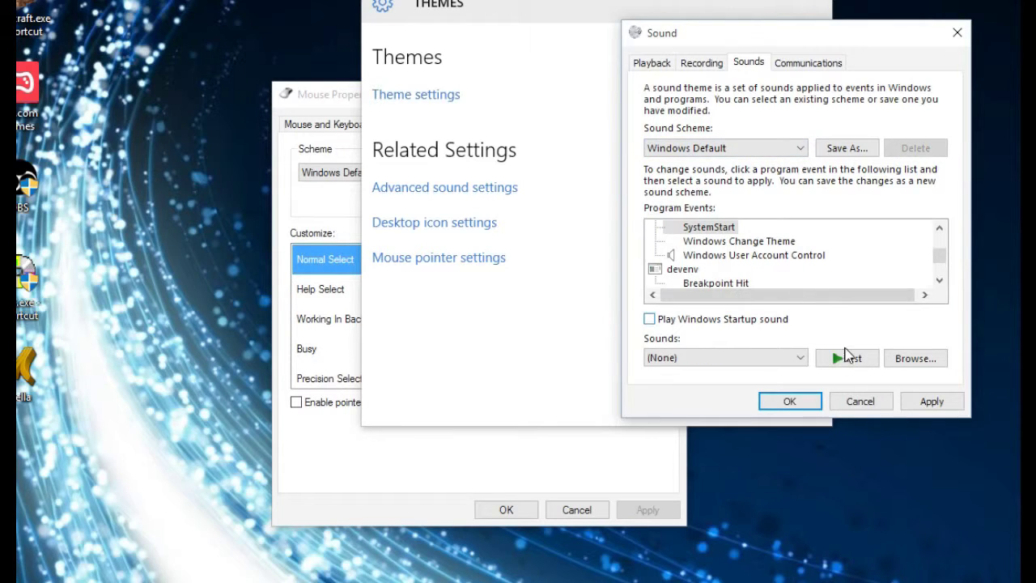
left_click(931, 401)
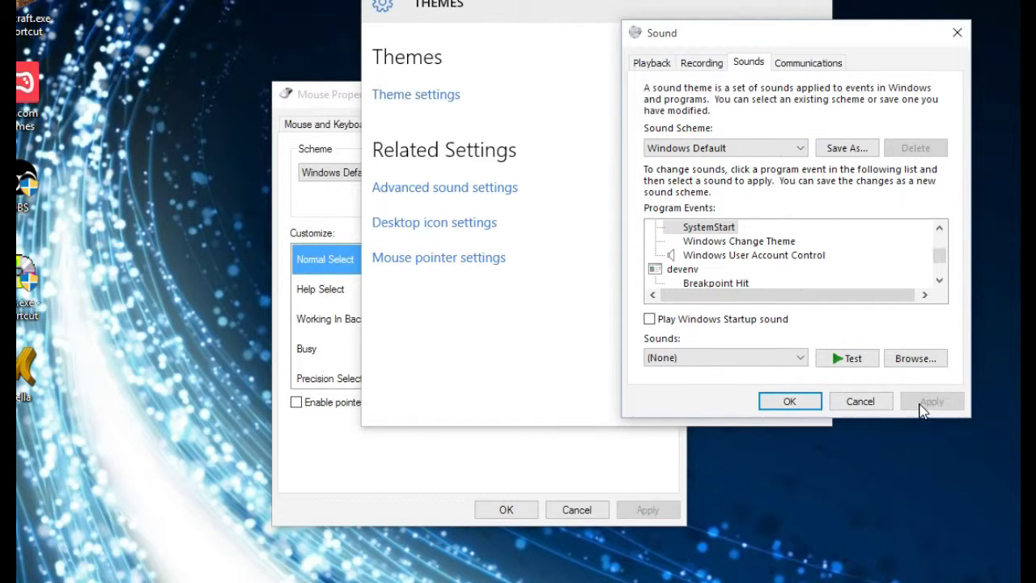
Browse the list of available sound files for the event, then close it.
left_click(775, 356)
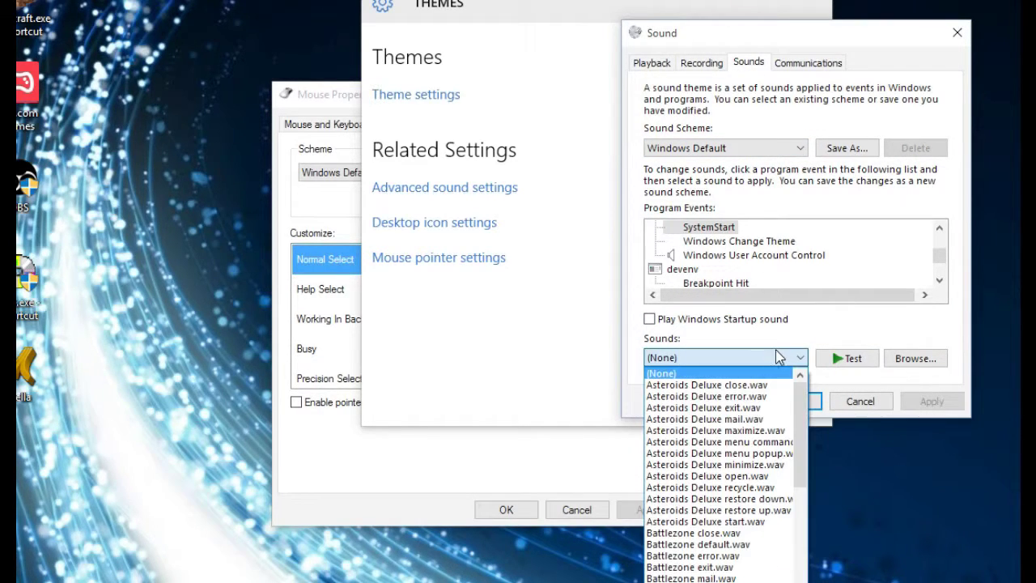
left_click_drag(801, 398, 802, 518)
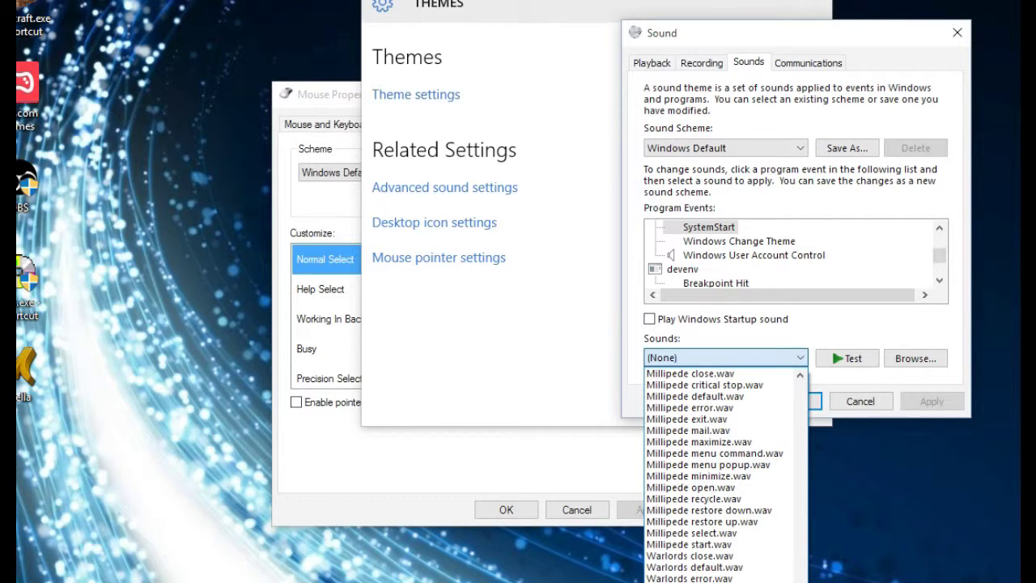
left_click_drag(809, 579, 824, 366)
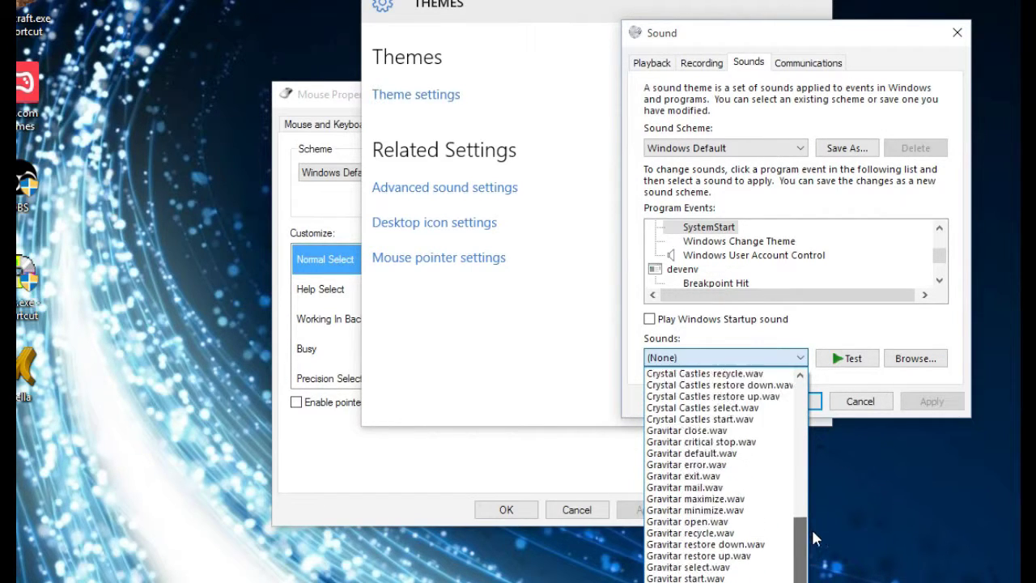
left_click(846, 338)
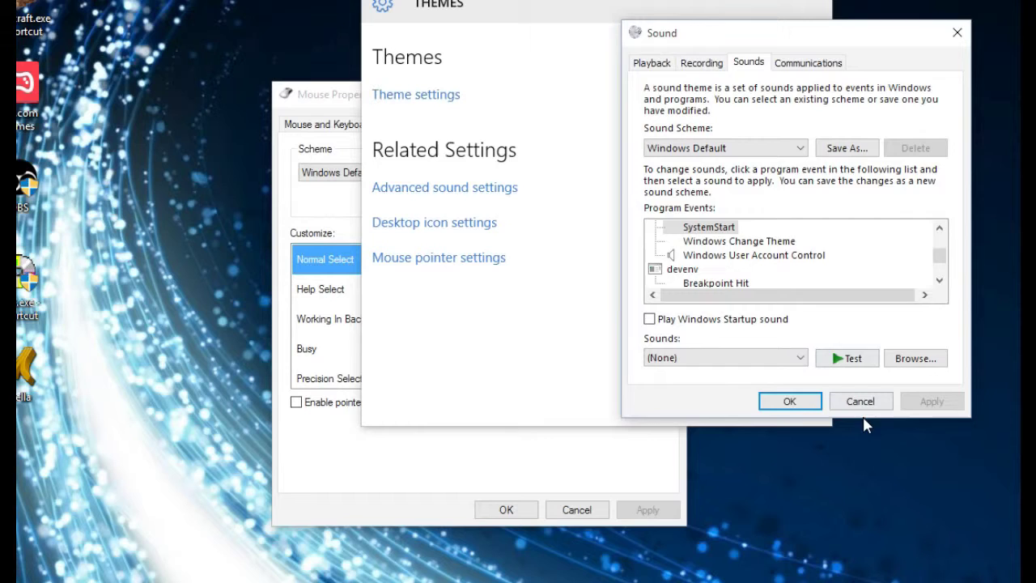
Confirm the sound settings with OK and bring up the Change Icon chooser for a desktop icon.
left_click(795, 401)
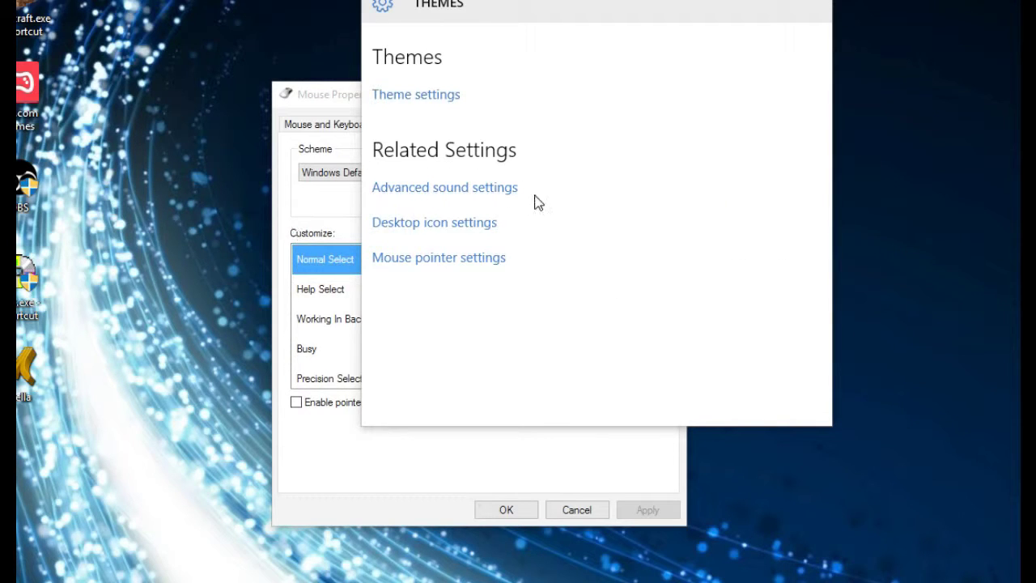
left_click_drag(551, 1, 563, 66)
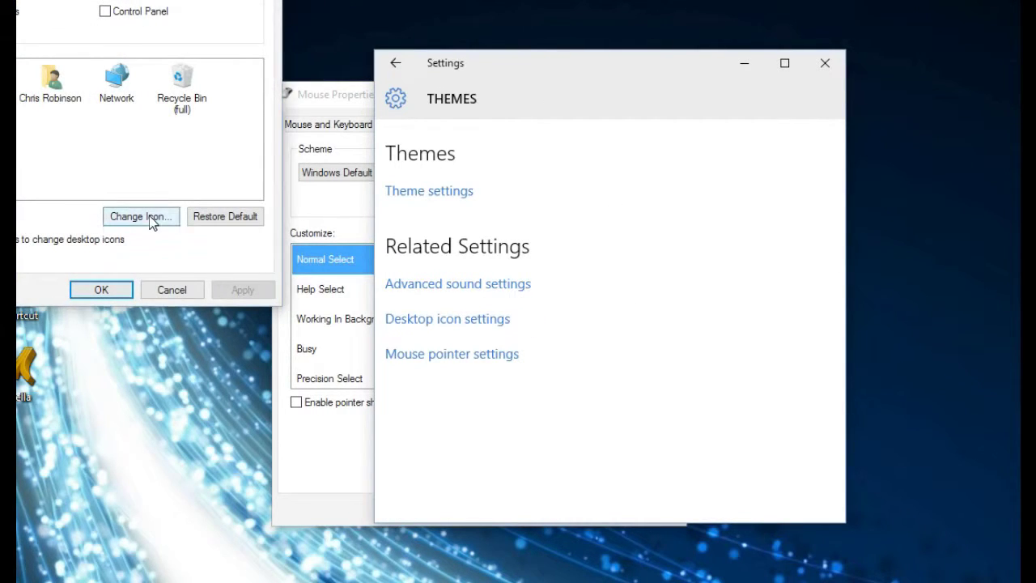
left_click(149, 216)
left_click_drag(56, 252, 33, 252)
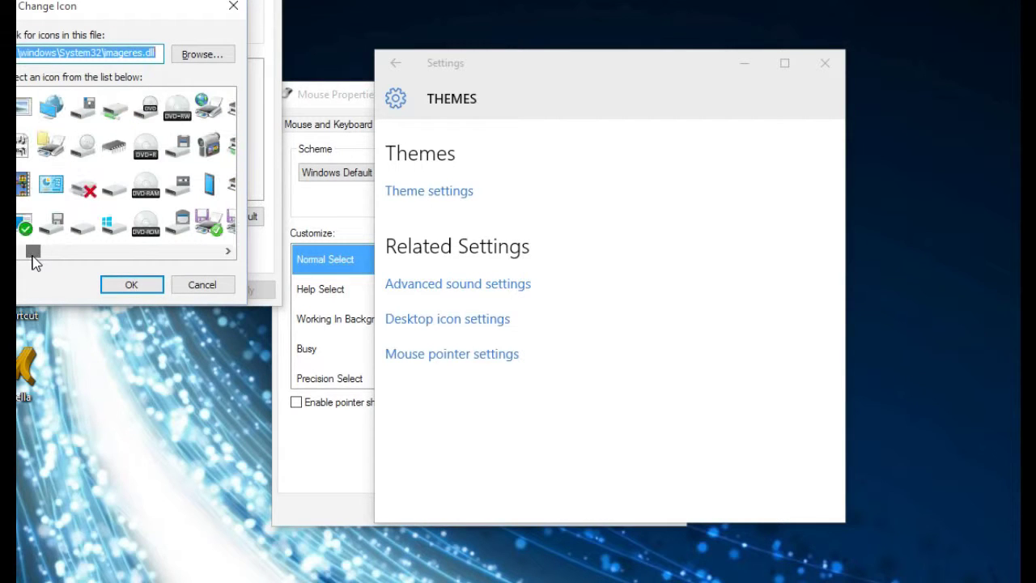
left_click_drag(117, 4, 504, 144)
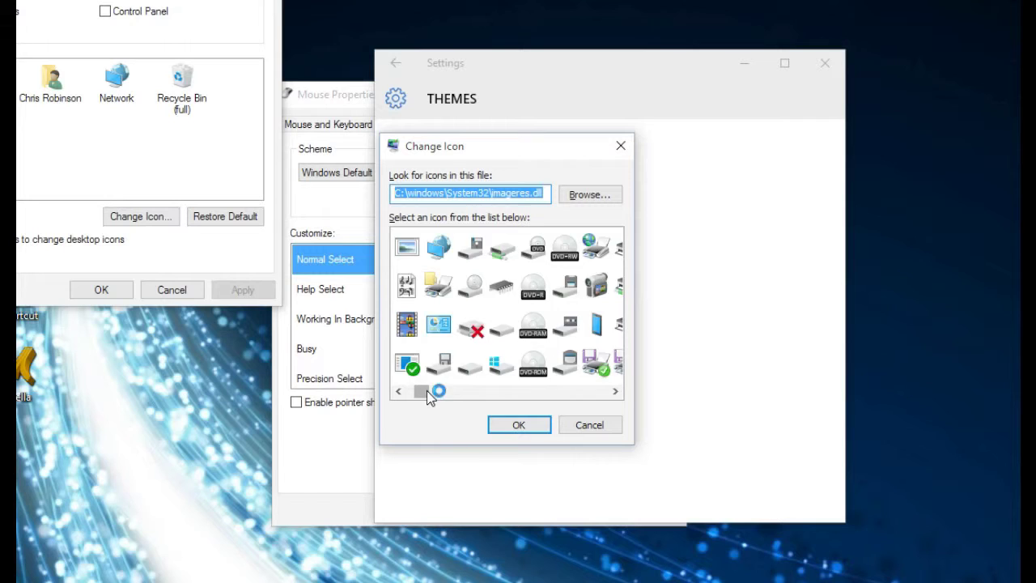
Scroll through the available icons in the Change Icon dialog.
left_click_drag(429, 397, 488, 402)
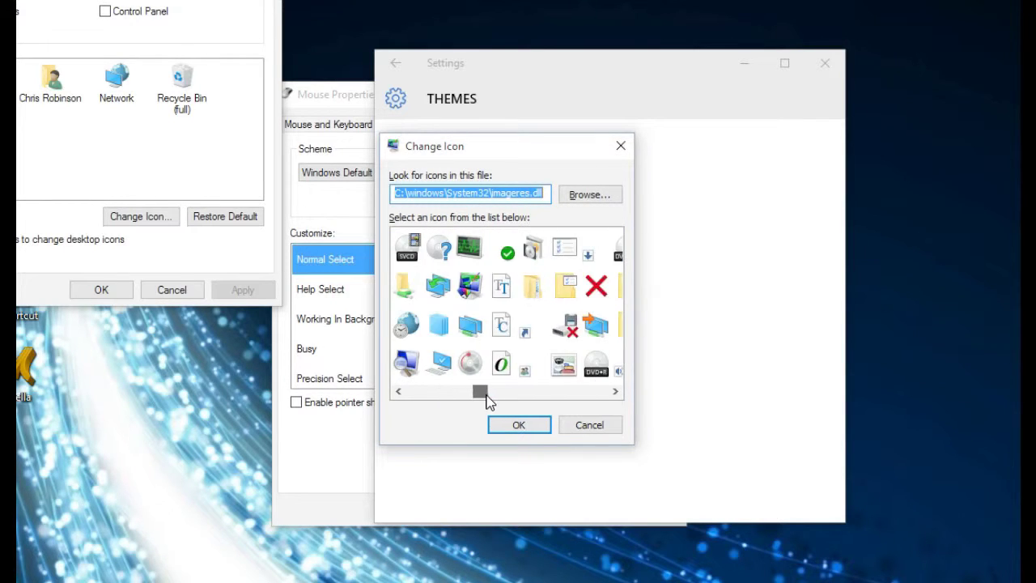
left_click_drag(488, 403, 490, 402)
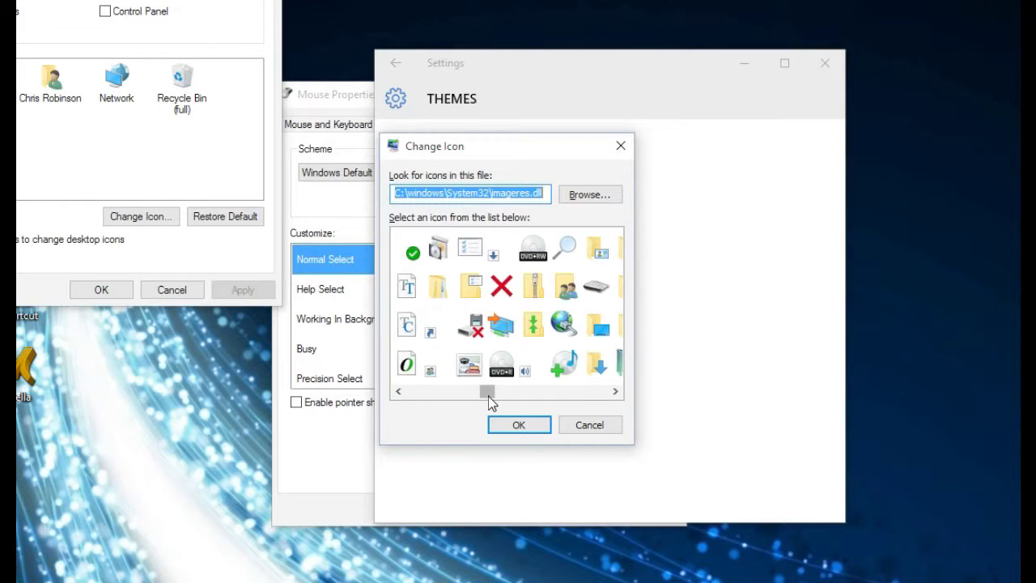
scroll(489, 397, "down", 2)
scroll(488, 397, "down", 2)
scroll(489, 397, "down", 2)
scroll(488, 396, "down", 2)
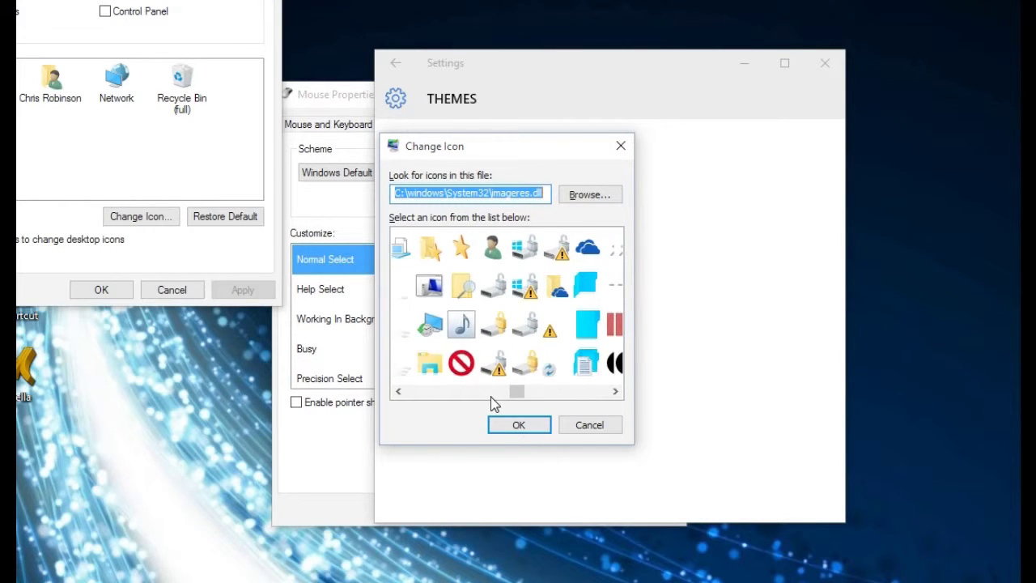
scroll(491, 397, "down", 2)
scroll(493, 405, "down", 2)
scroll(496, 405, "down", 2)
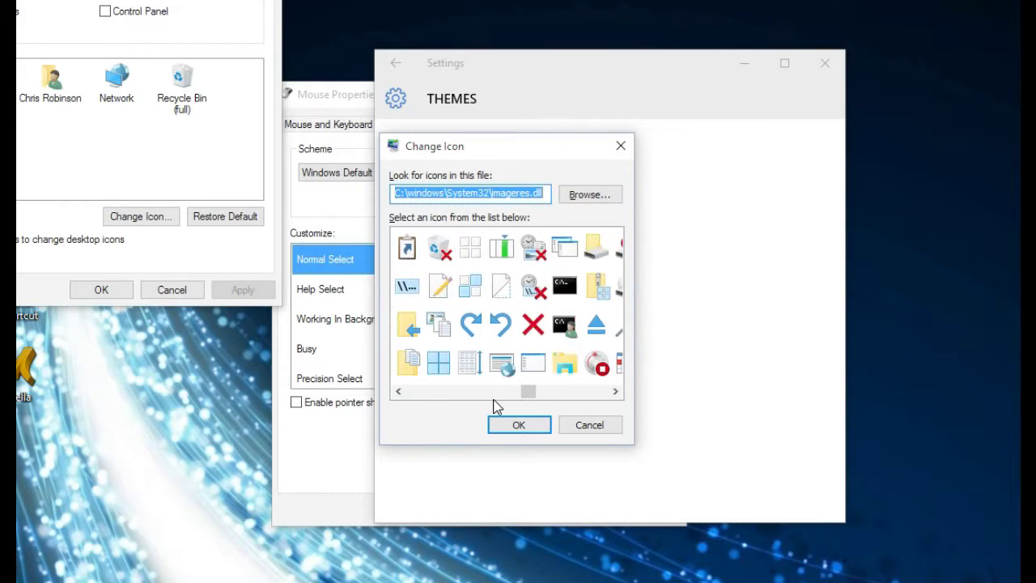
scroll(497, 407, "down", 2)
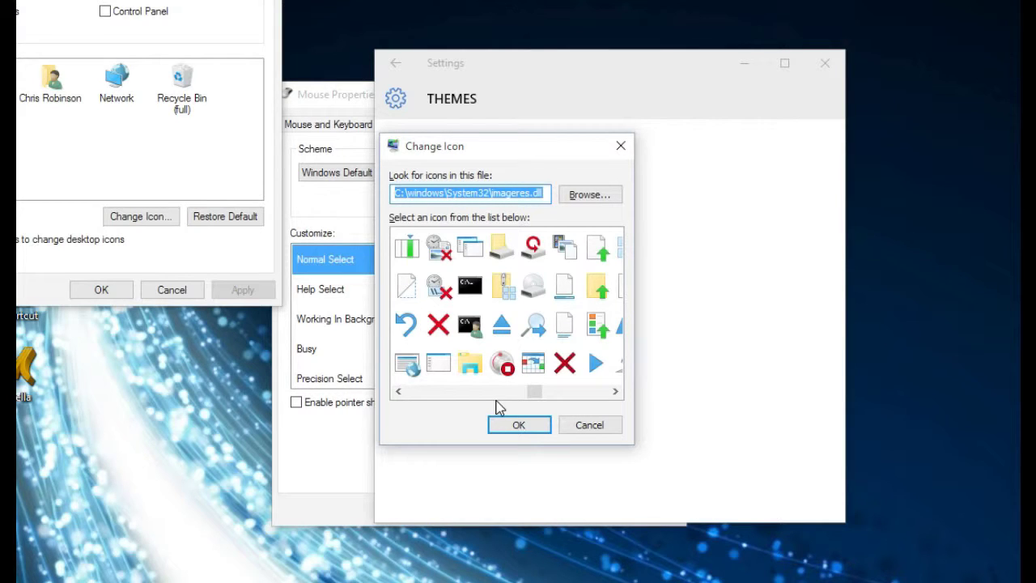
scroll(498, 407, "down", 2)
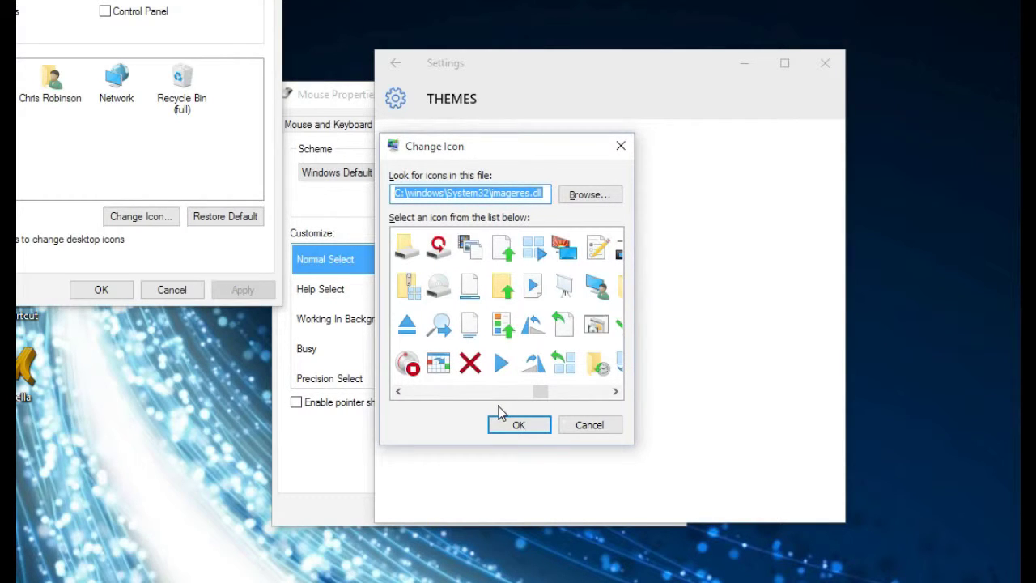
Close the Change Icon dialog, leaving the desktop icon unchanged.
left_click_drag(535, 394, 550, 395)
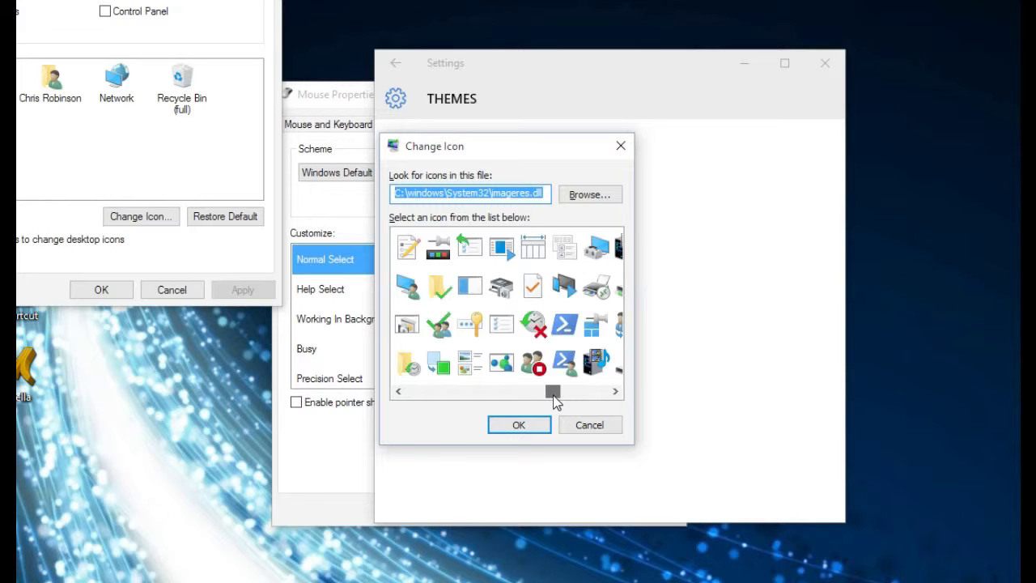
mouse_move(554, 396)
left_mouse_down()
mouse_move(602, 405)
mouse_move(587, 419)
left_mouse_up()
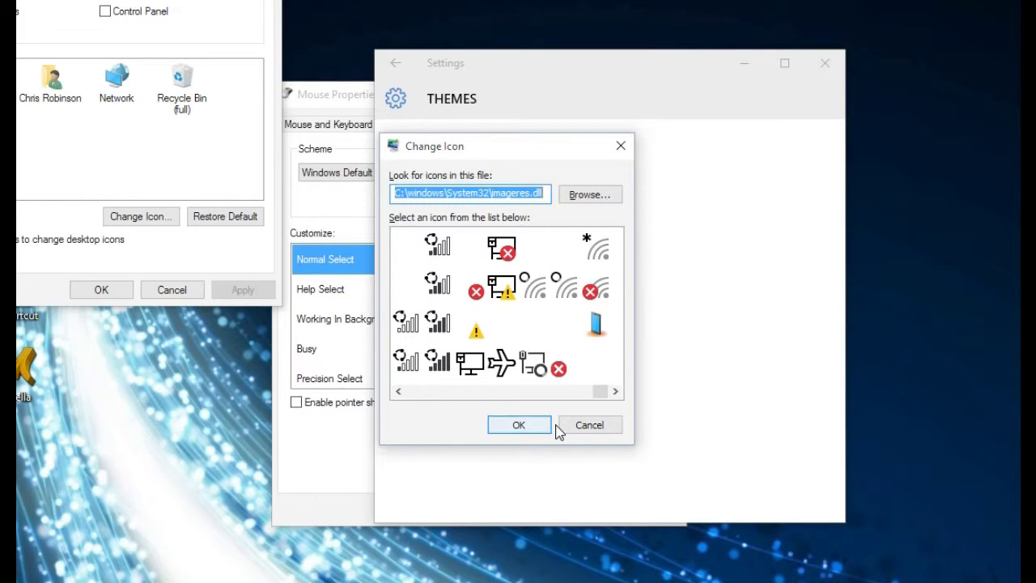
left_click(592, 427)
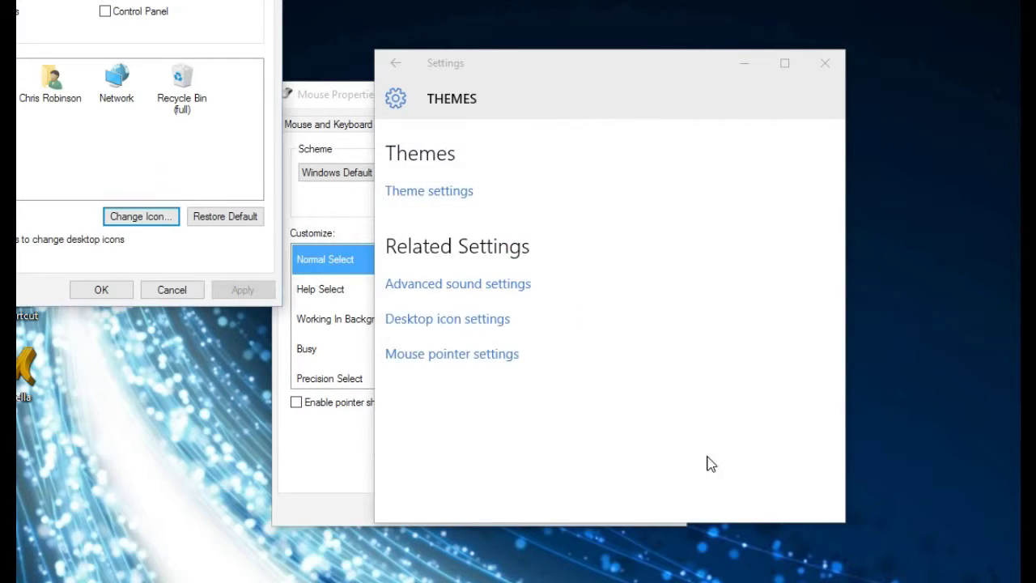
left_click(575, 467)
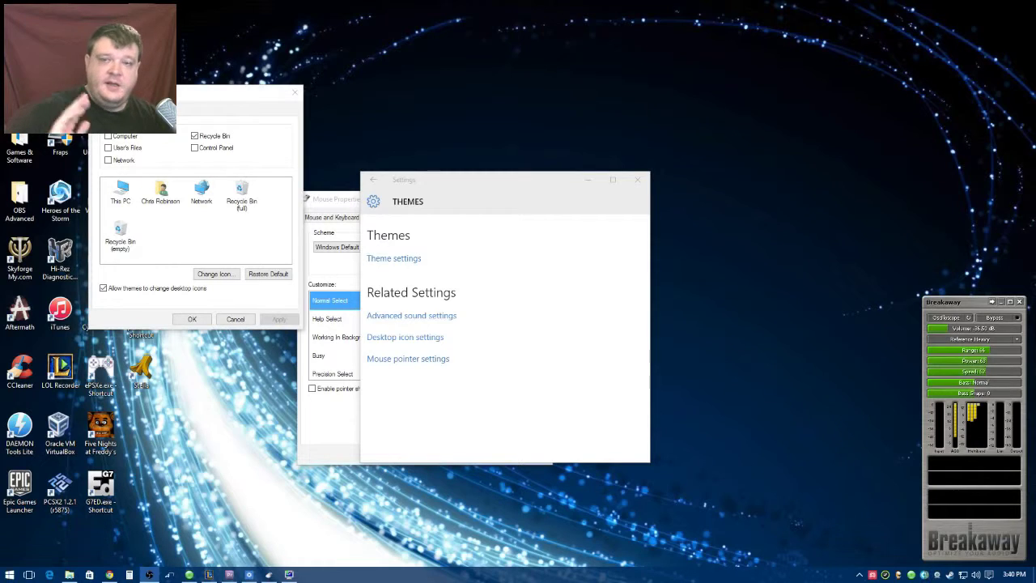
left_click(486, 194)
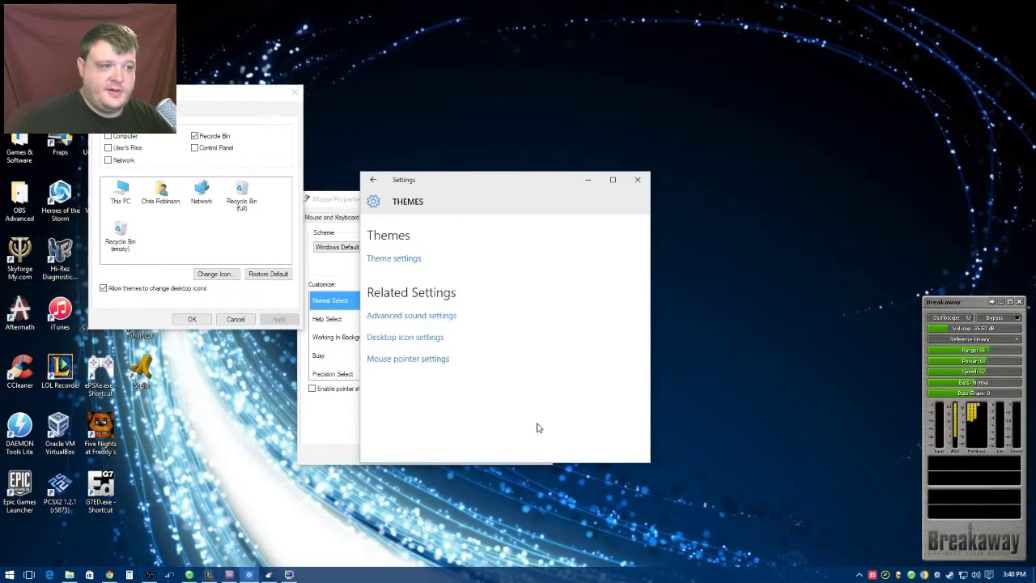